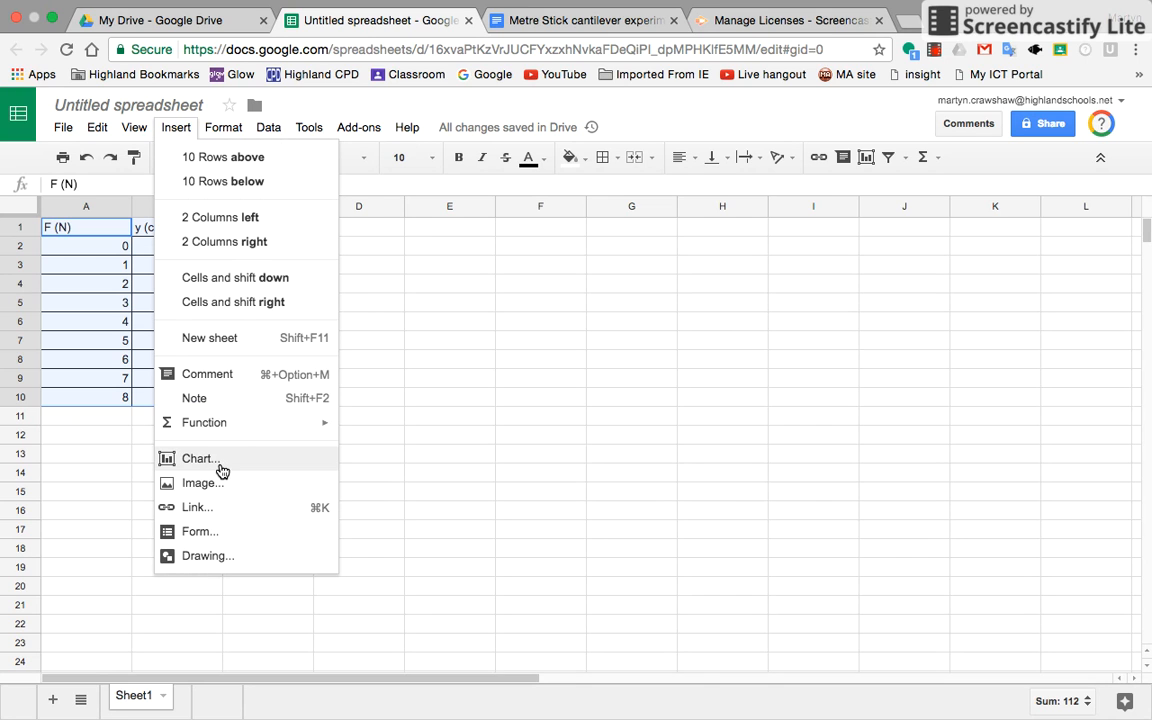
Step: Insert a chart from the selected F (N) and y (cm) data and change its type to a line chart
click(221, 468)
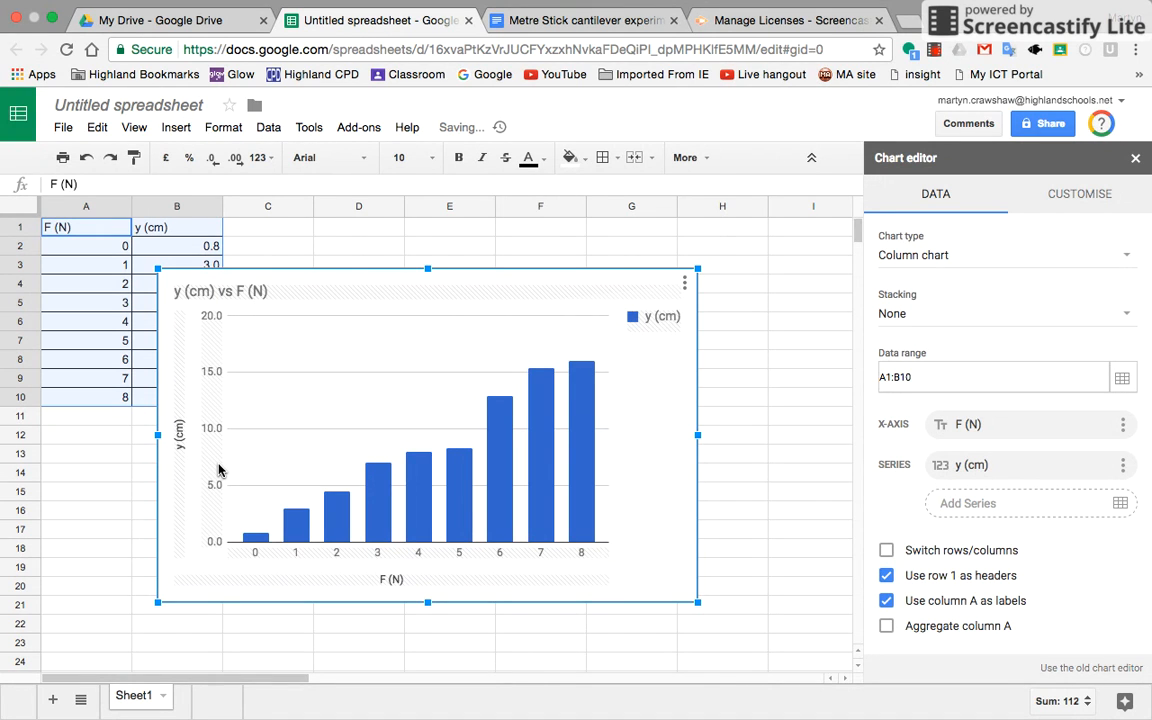
click(946, 262)
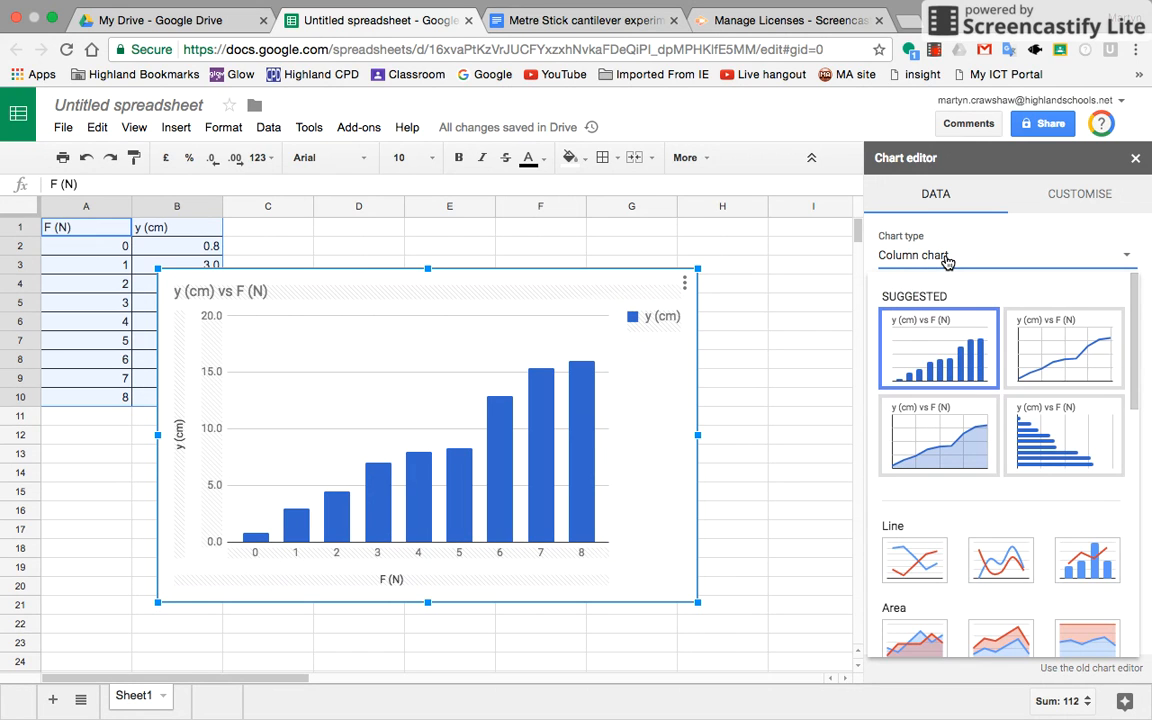
click(1072, 347)
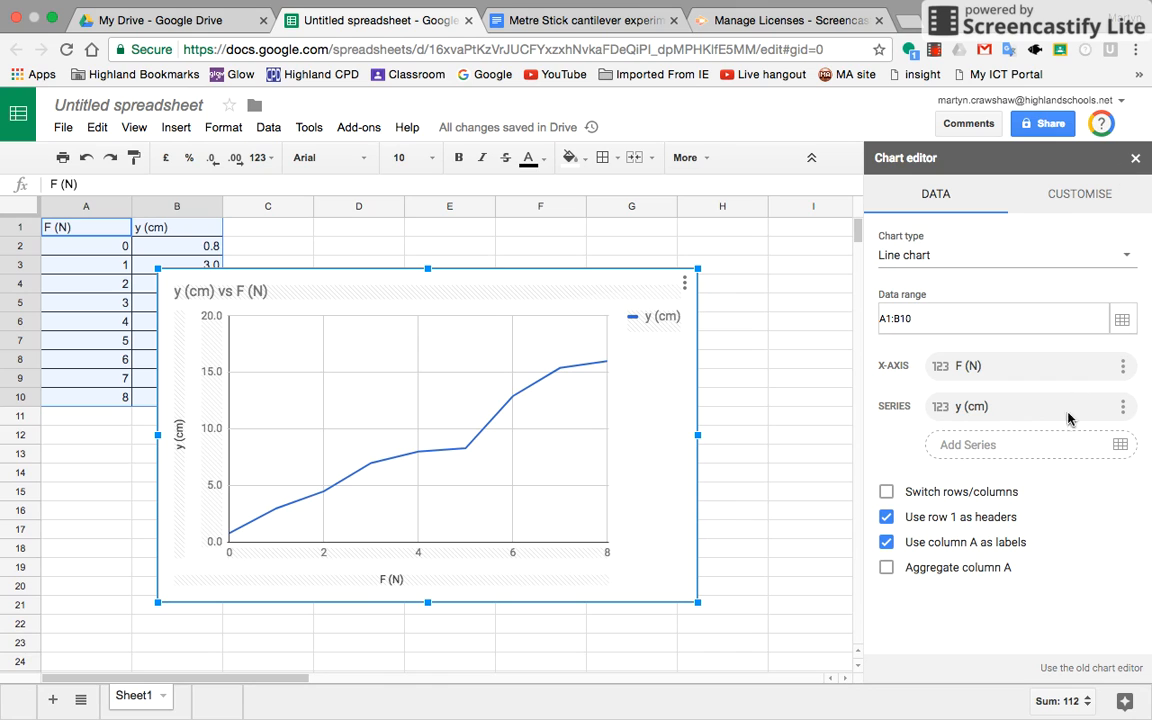
Step: Set the chart title to "Deflection (cm) vs load force (N) for metre stick"
click(1083, 195)
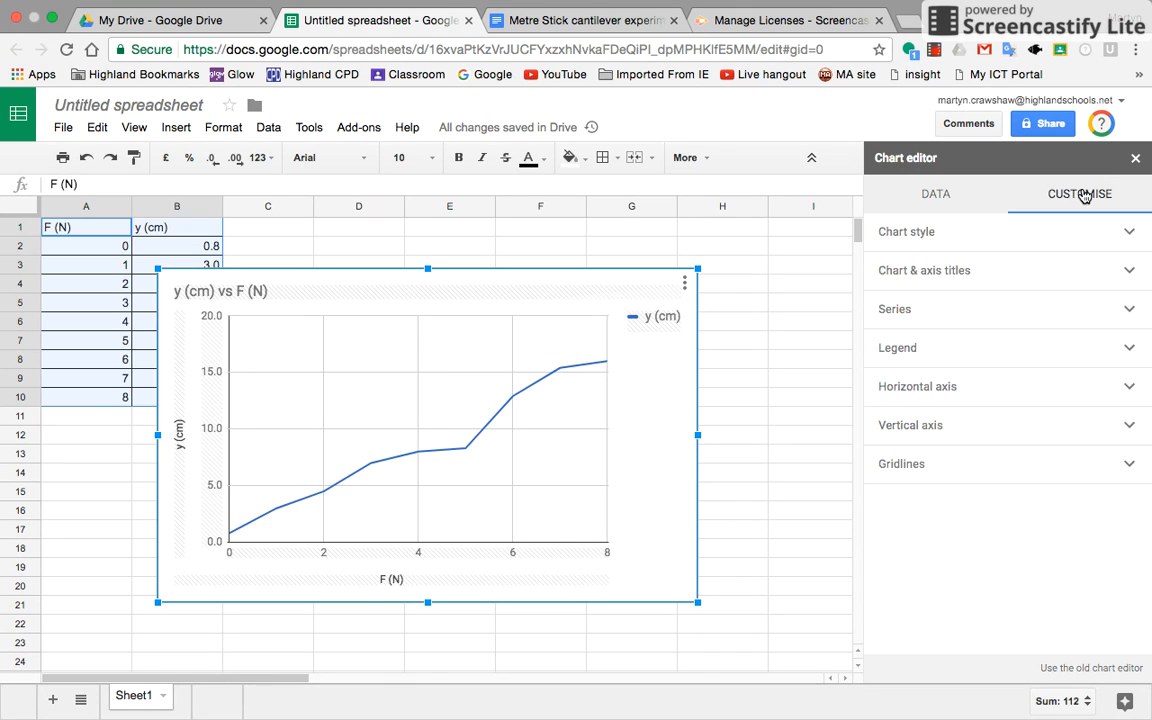
click(1127, 236)
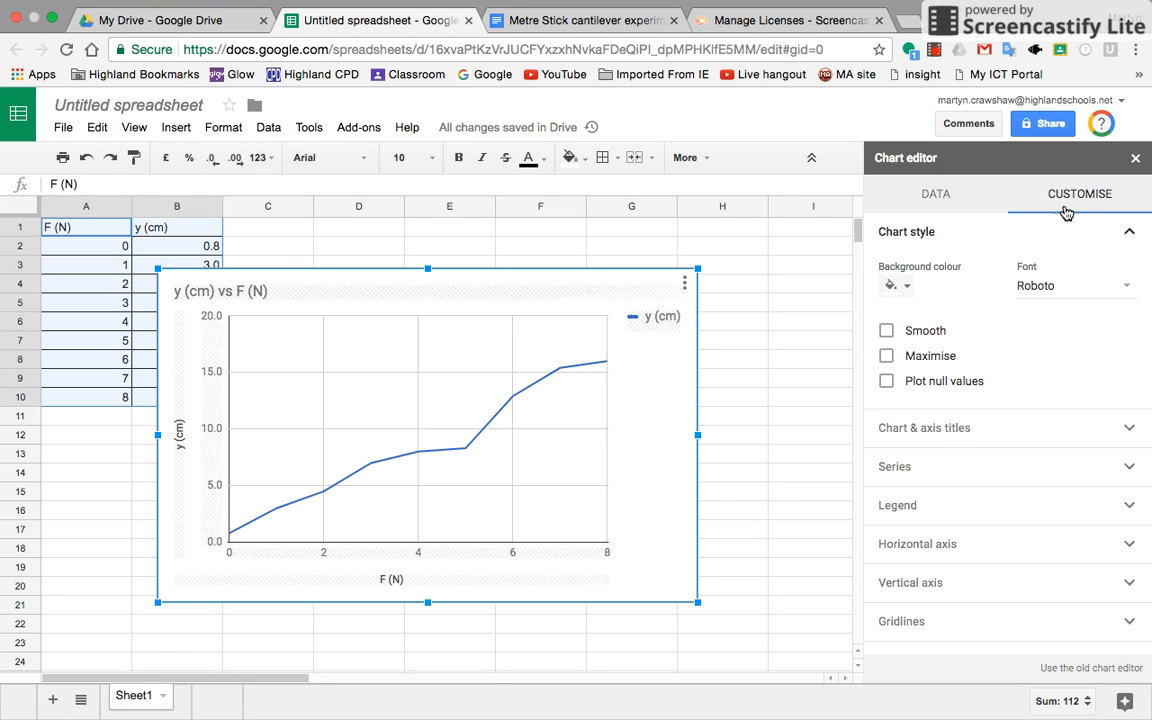
click(1127, 429)
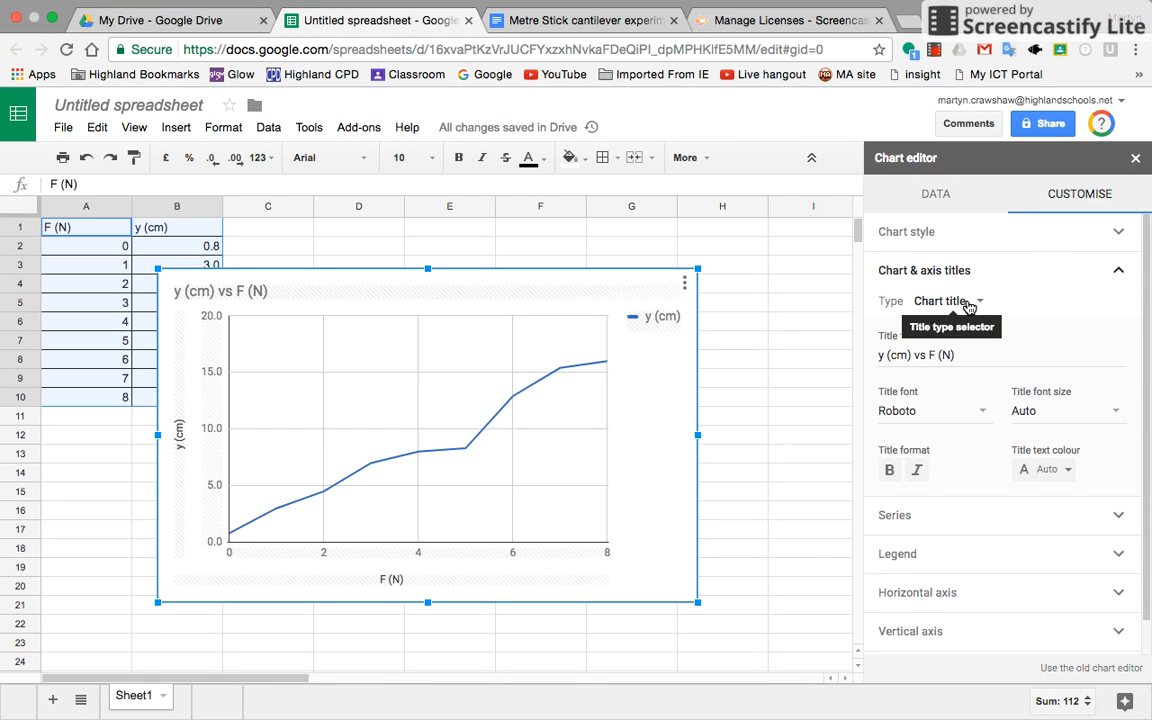
click(948, 301)
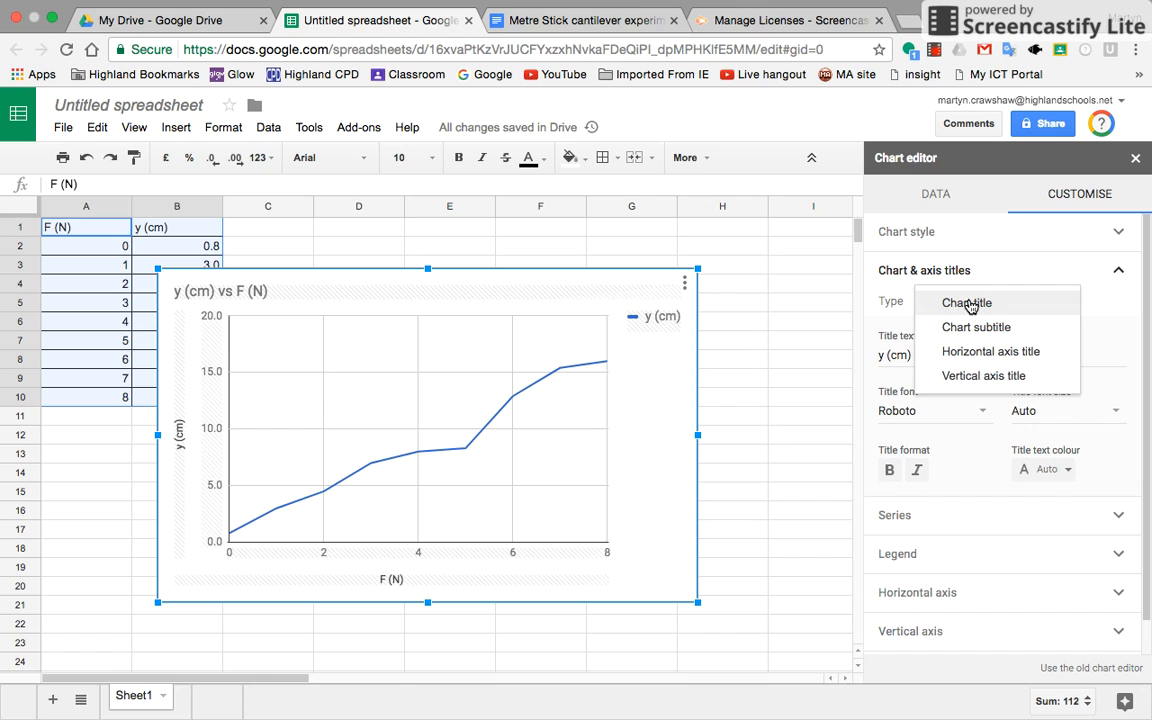
click(977, 303)
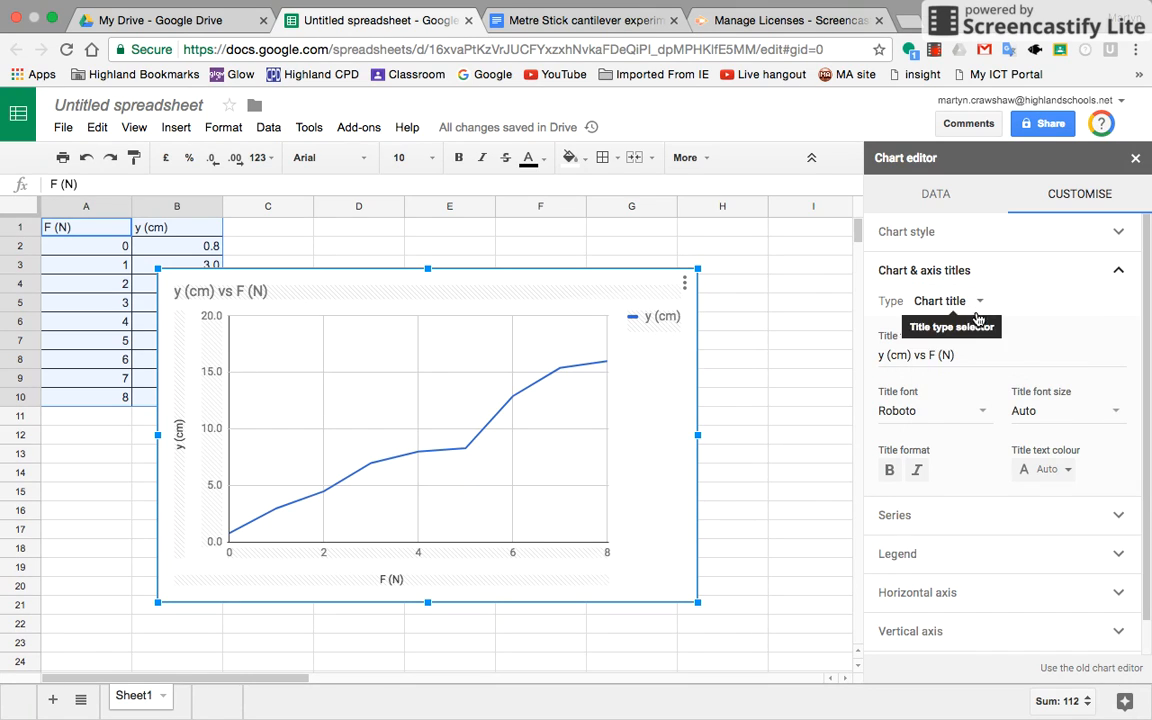
click(885, 357)
text(Deflection)
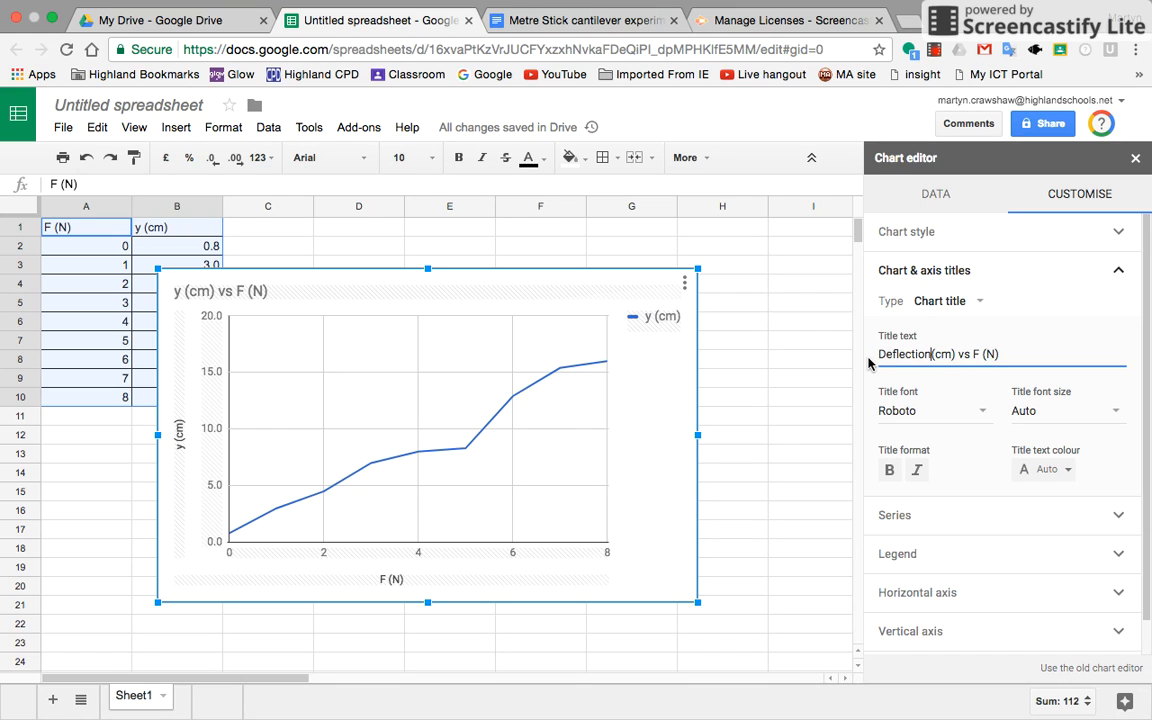
text( (cm) vs )
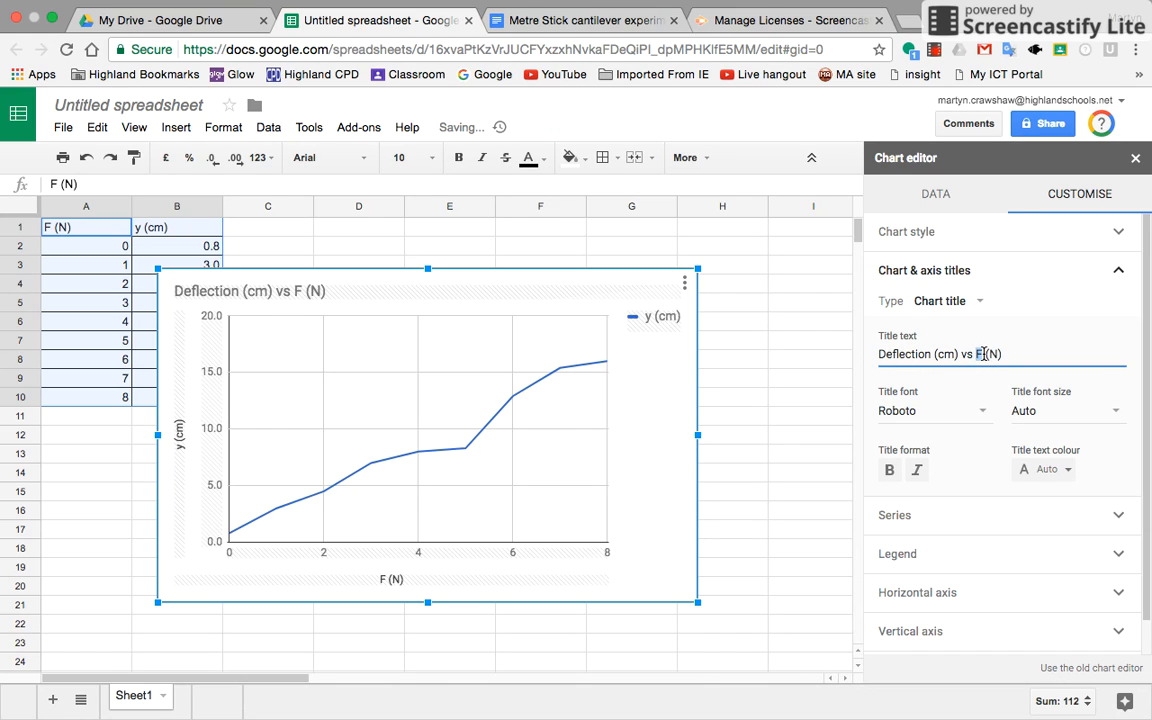
text(load force)
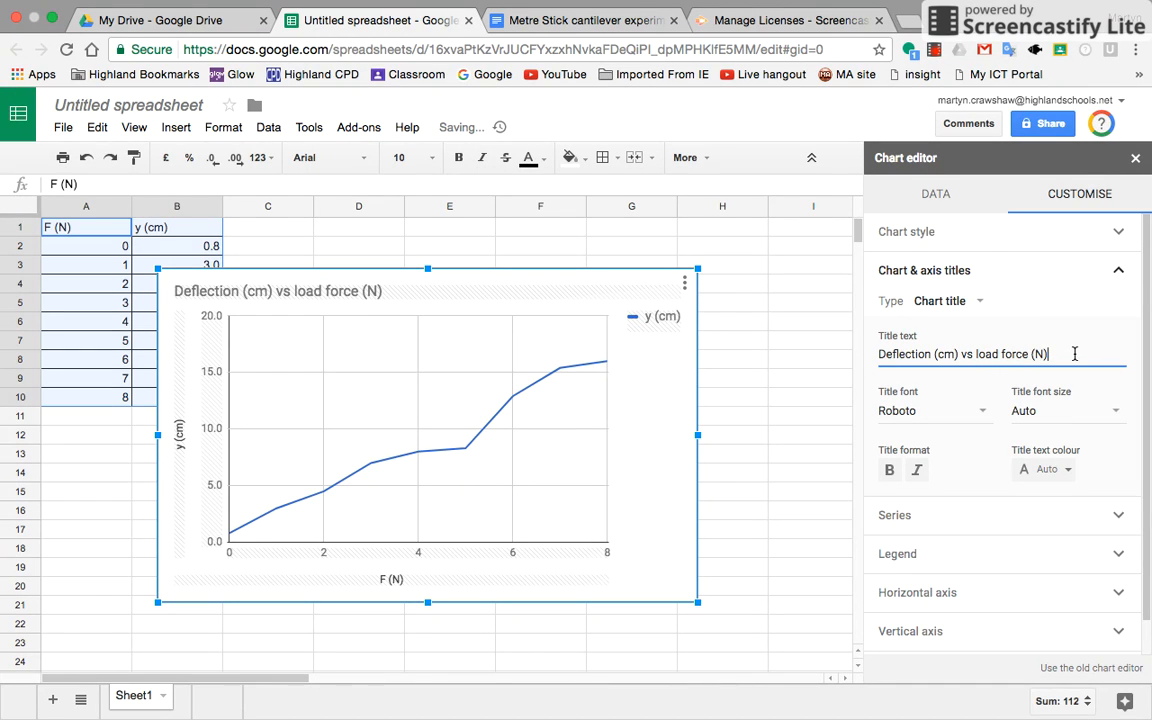
text( (N) for metre stick)
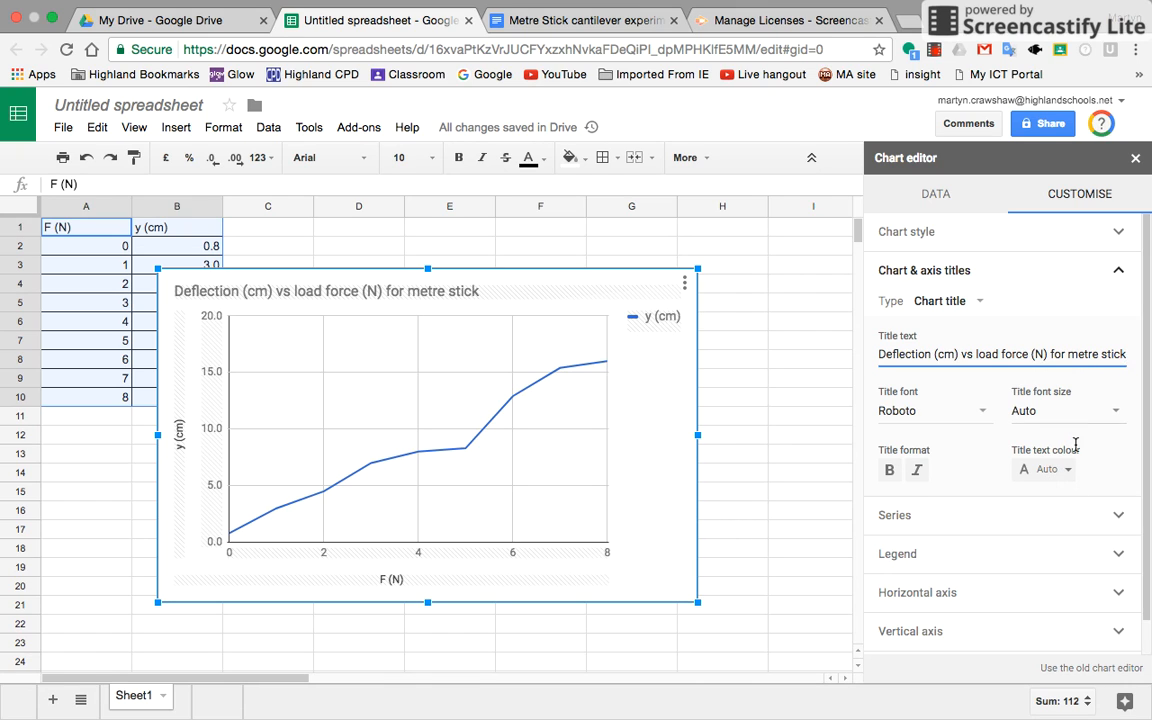
Step: Review the chart's customisation options for the series, legend, horizontal axis and vertical axis
click(1115, 519)
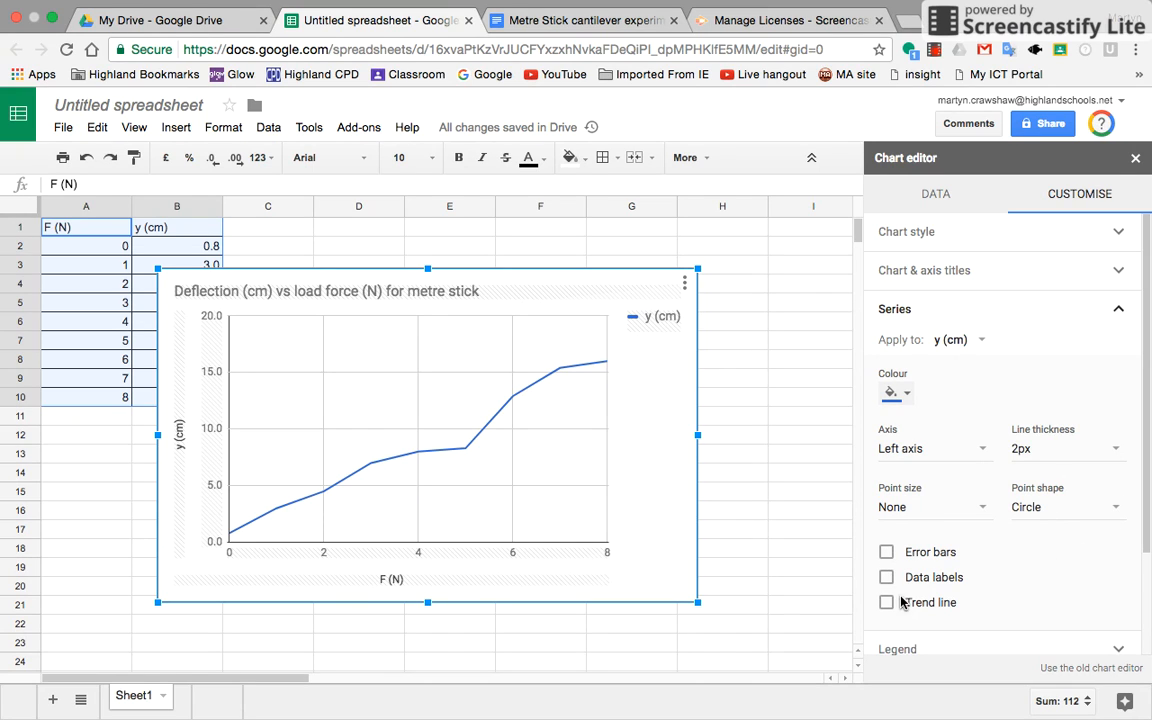
click(1118, 649)
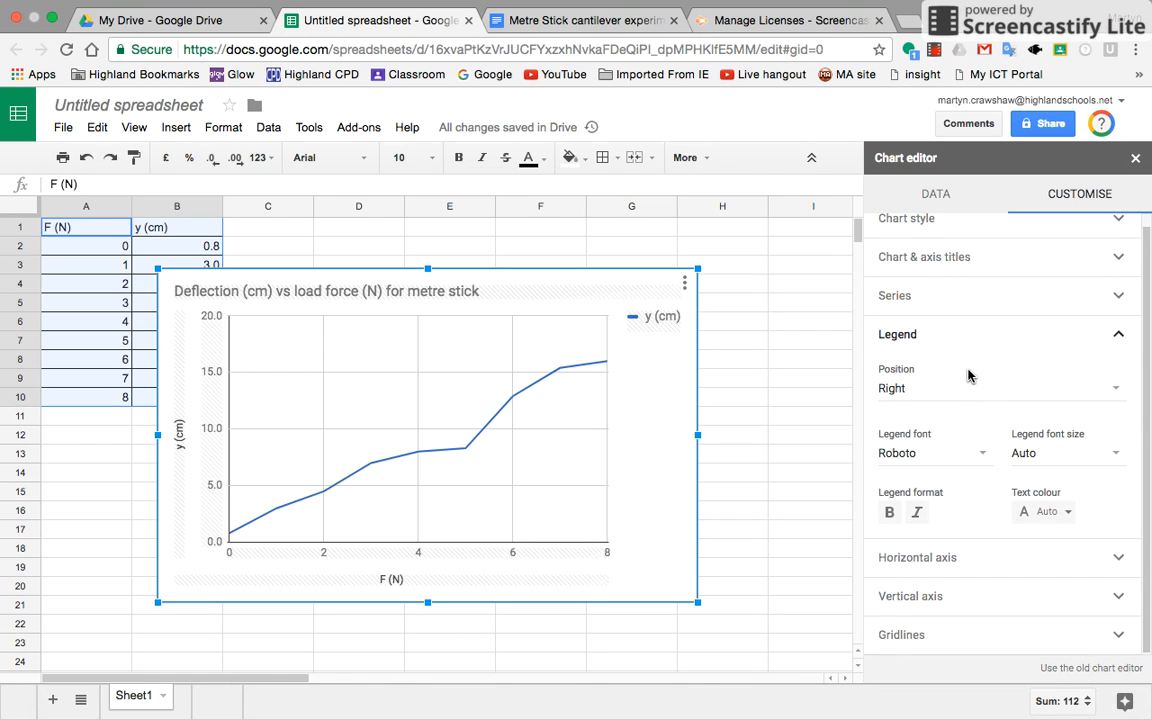
click(1116, 560)
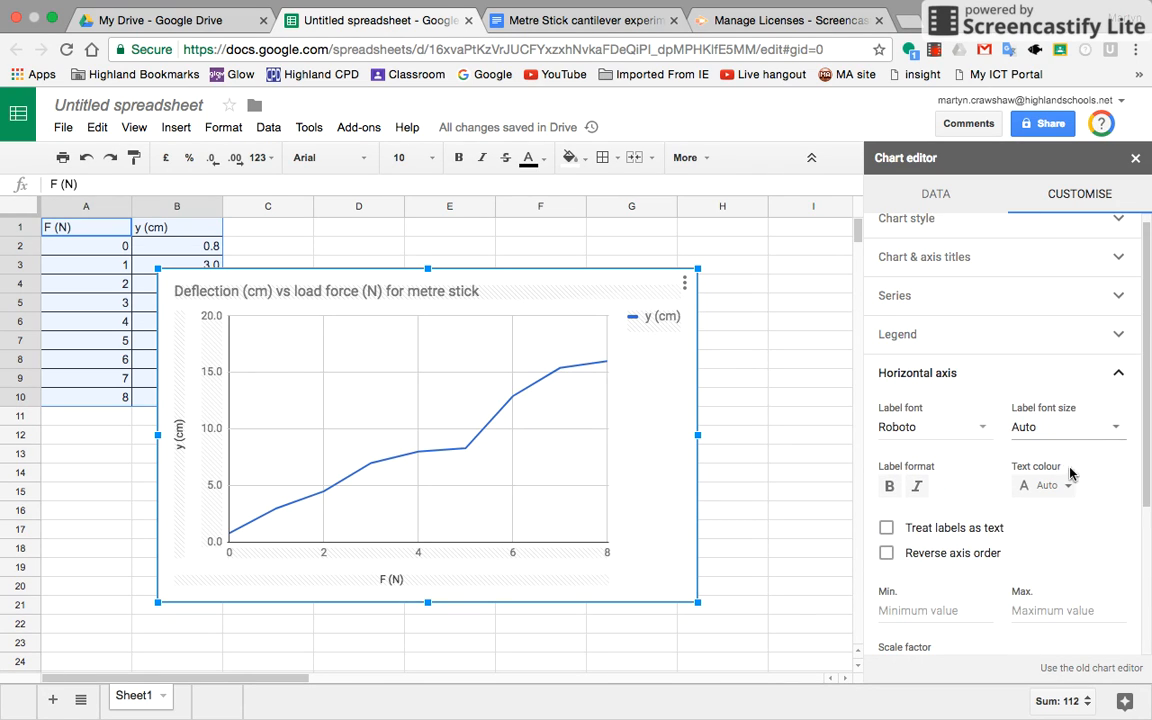
scroll(1045, 520, down, 1)
scroll(1040, 565, down, 2)
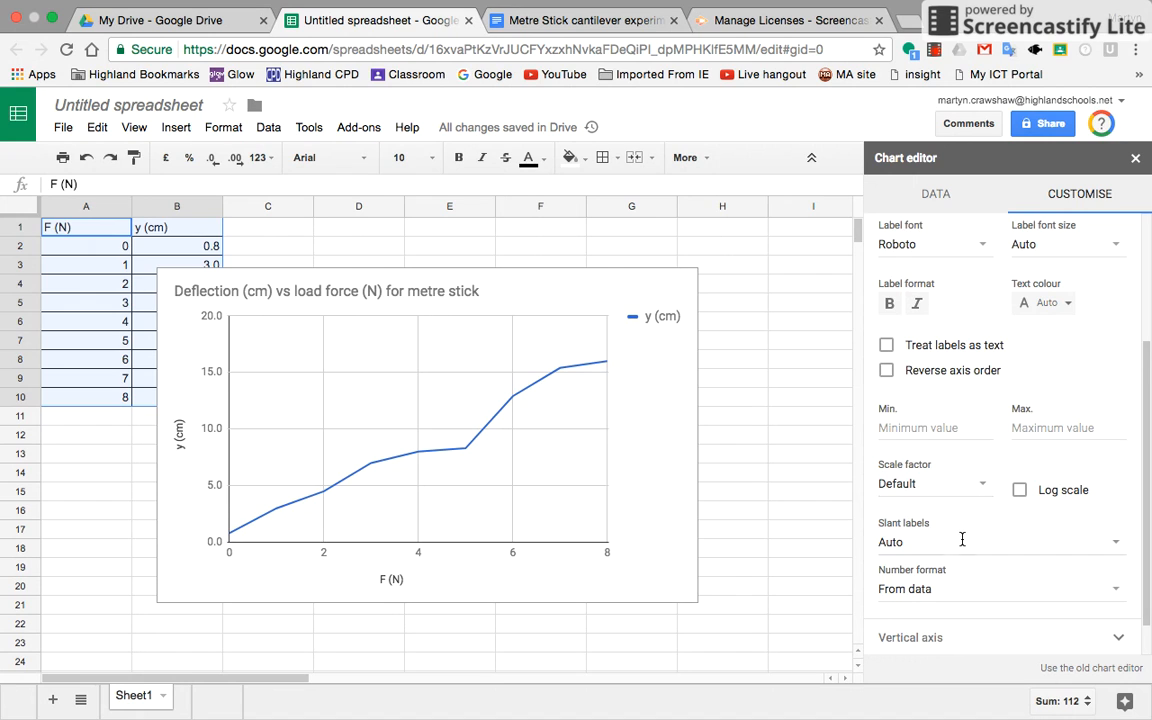
scroll(962, 540, down, 1)
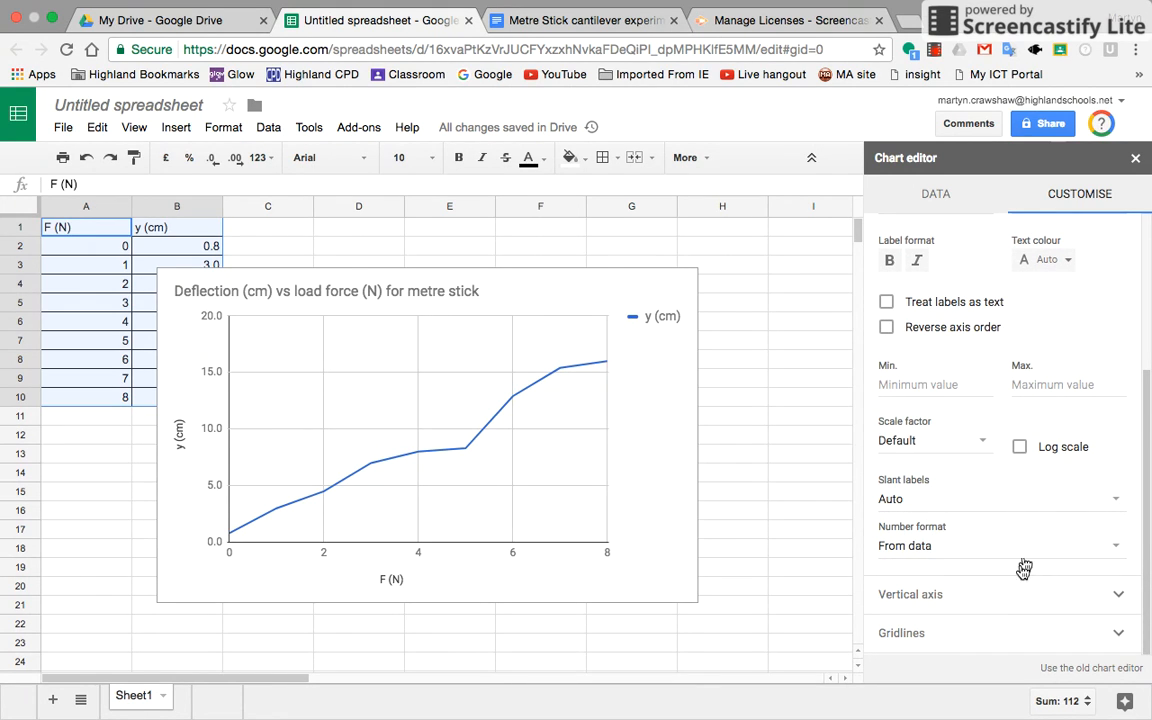
click(1119, 597)
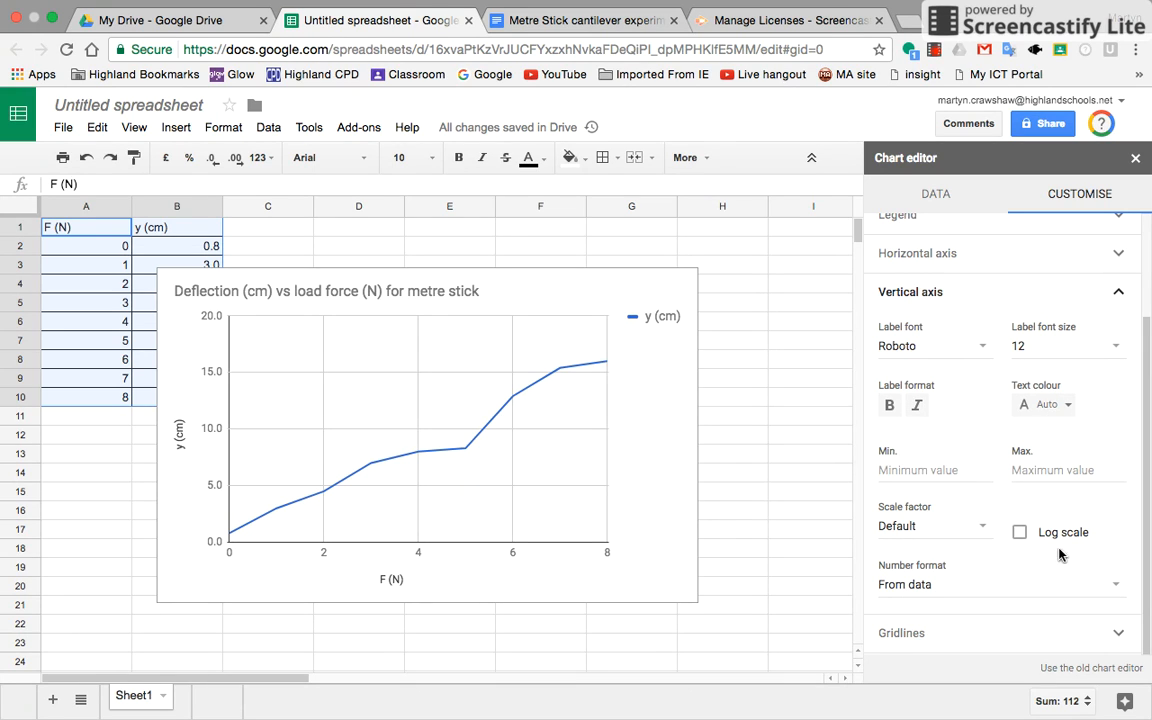
Step: Set both the major and minor gridline counts of the chart's vertical axis to 10
click(1117, 638)
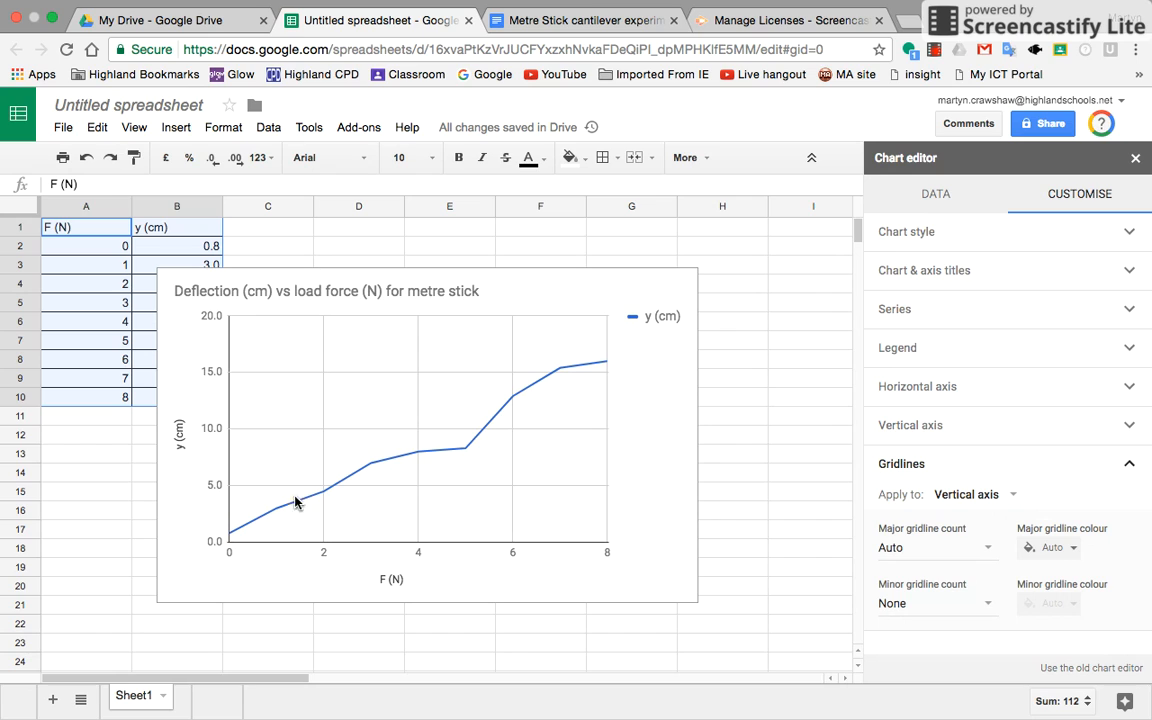
click(988, 553)
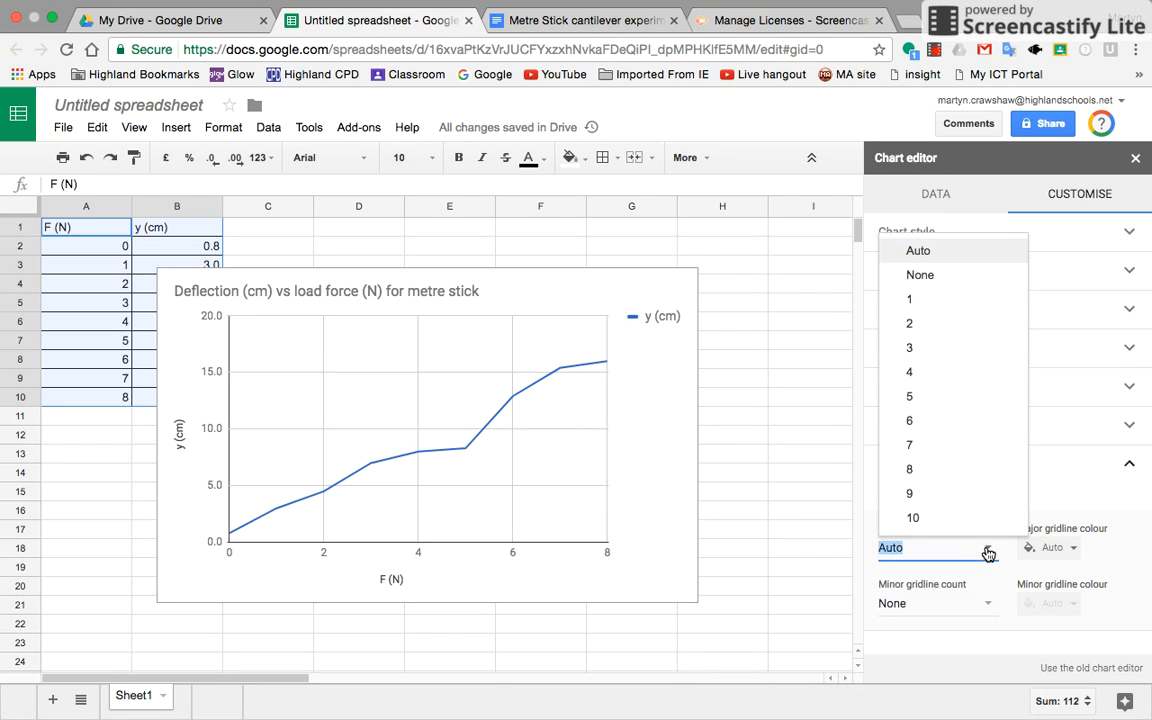
click(980, 520)
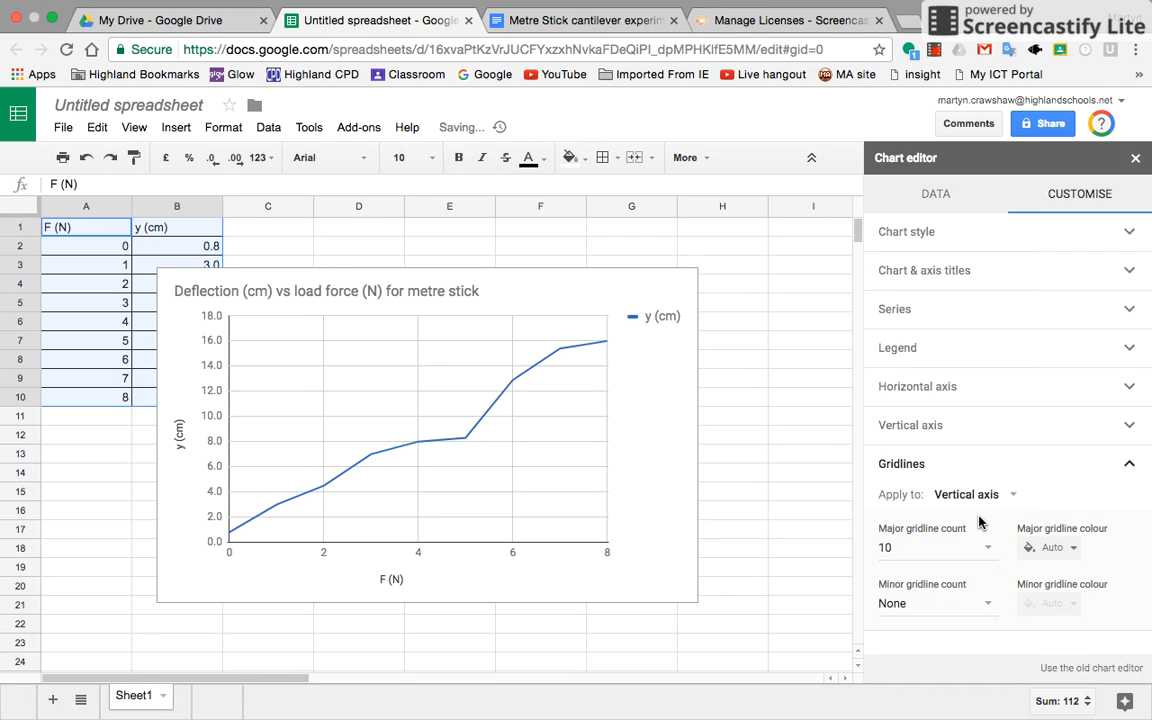
click(987, 607)
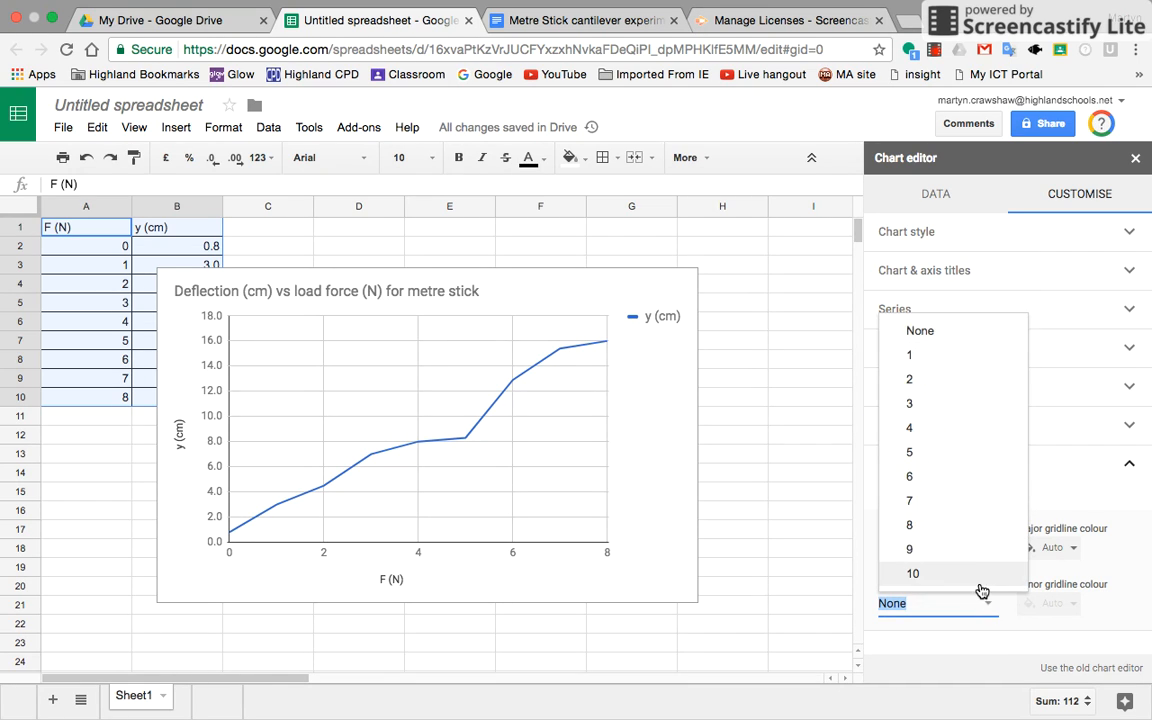
click(977, 575)
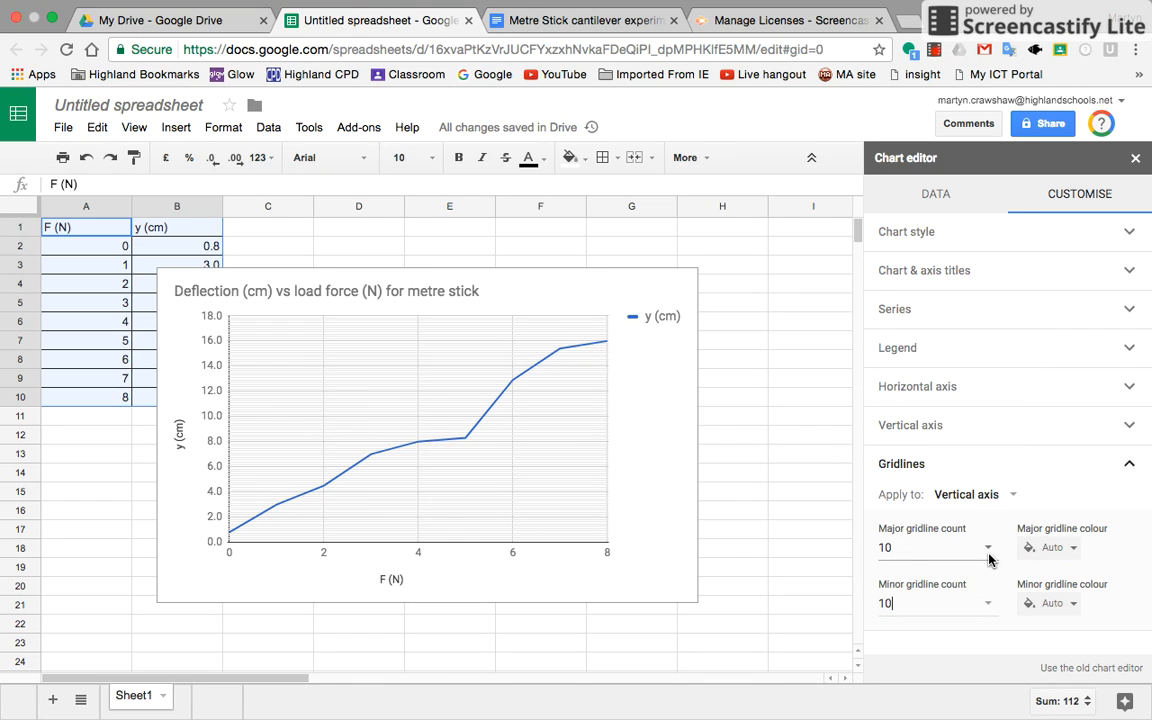
Step: Set the horizontal axis's major and minor gridline counts to 10 and close the chart editor
click(1004, 496)
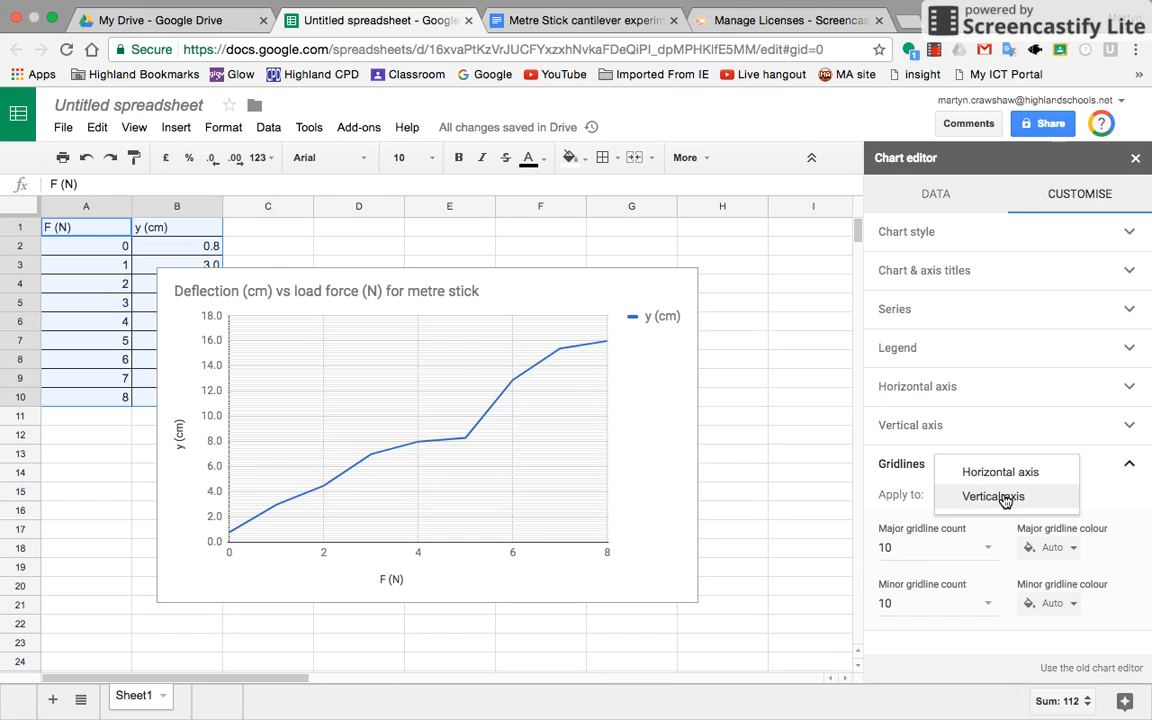
click(1008, 473)
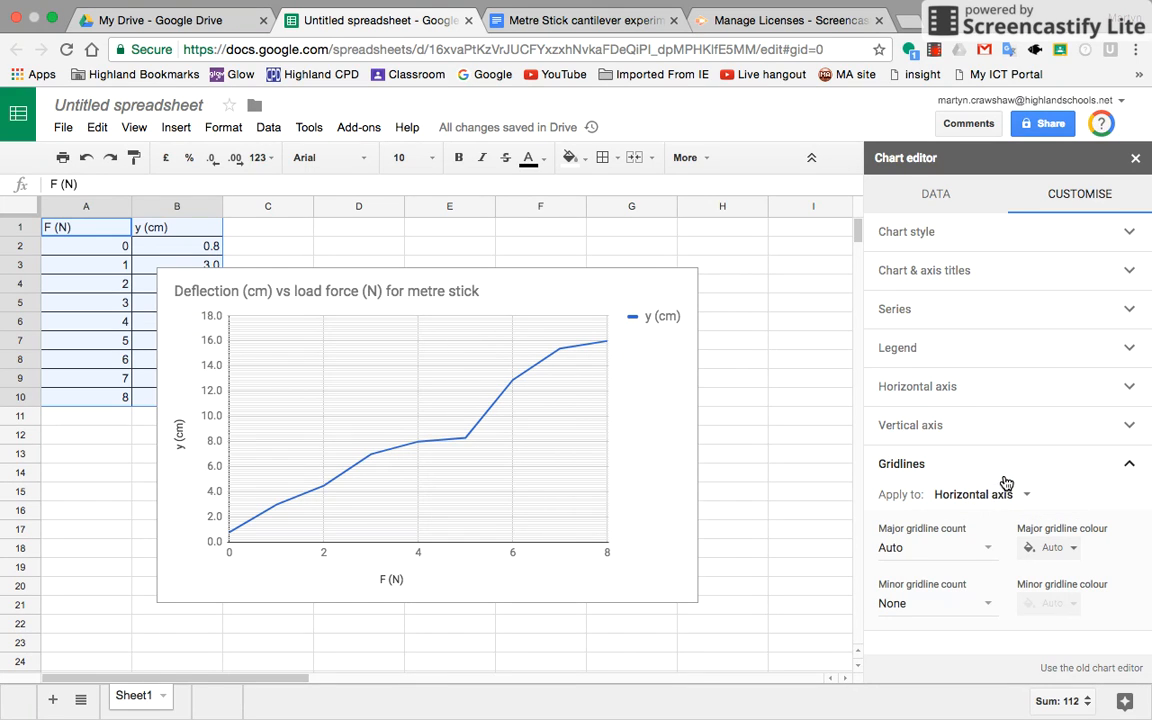
click(984, 548)
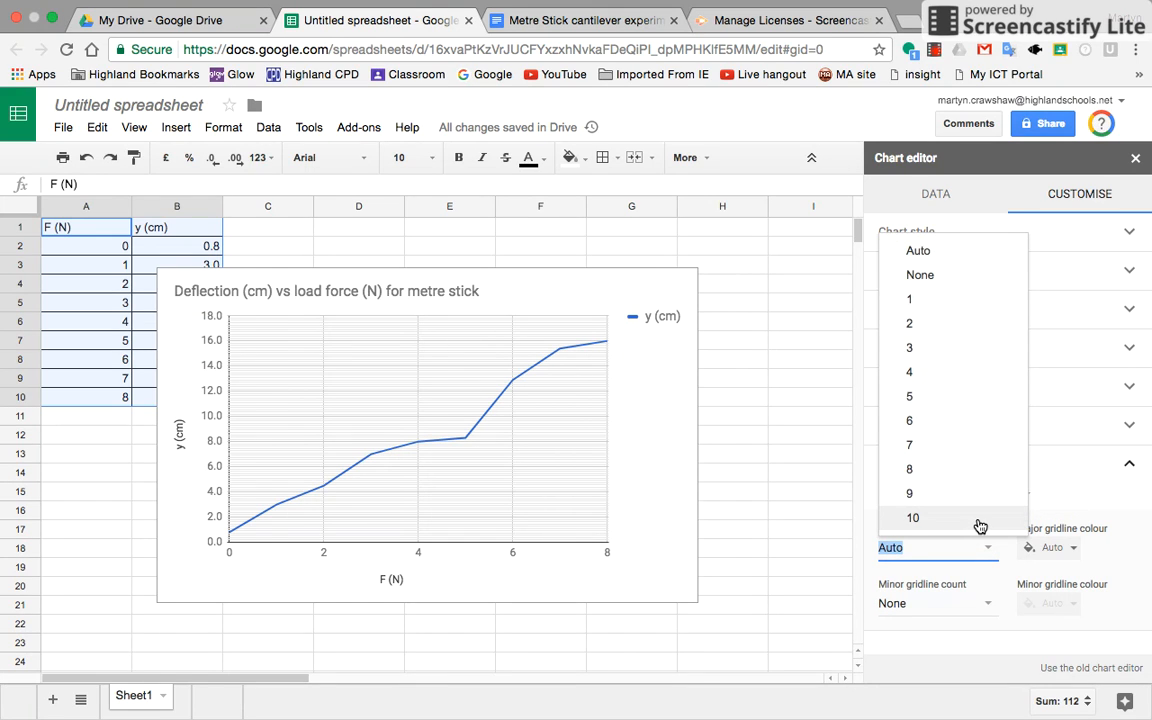
click(980, 527)
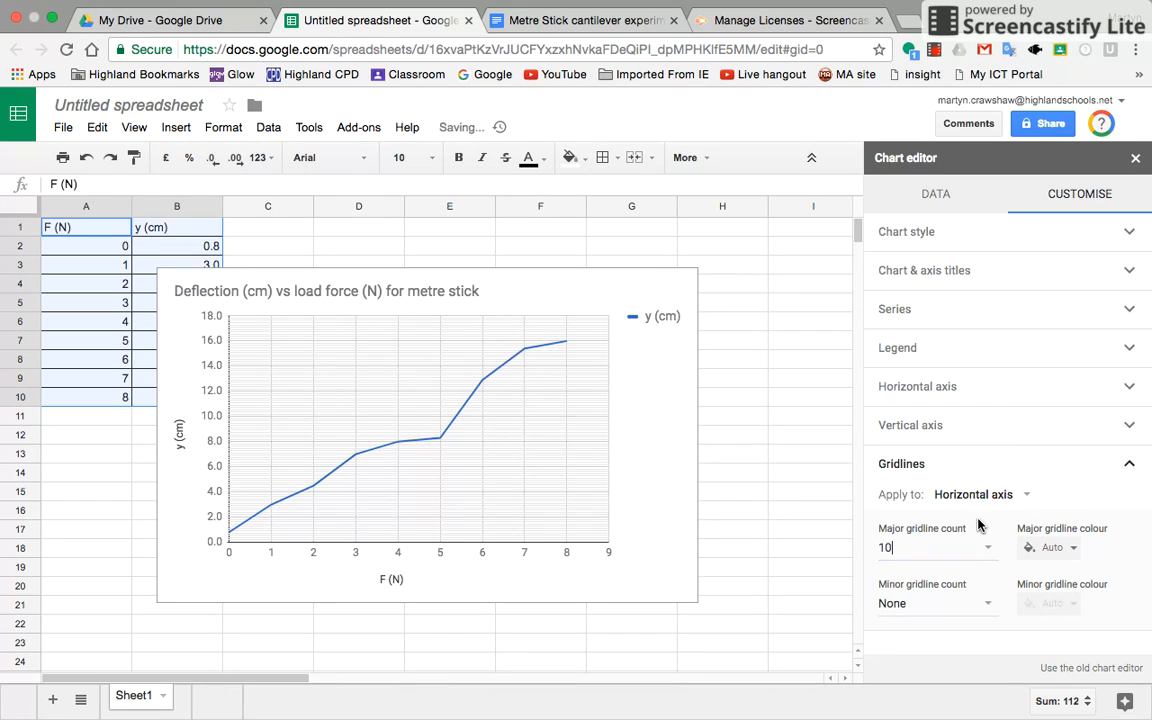
click(983, 604)
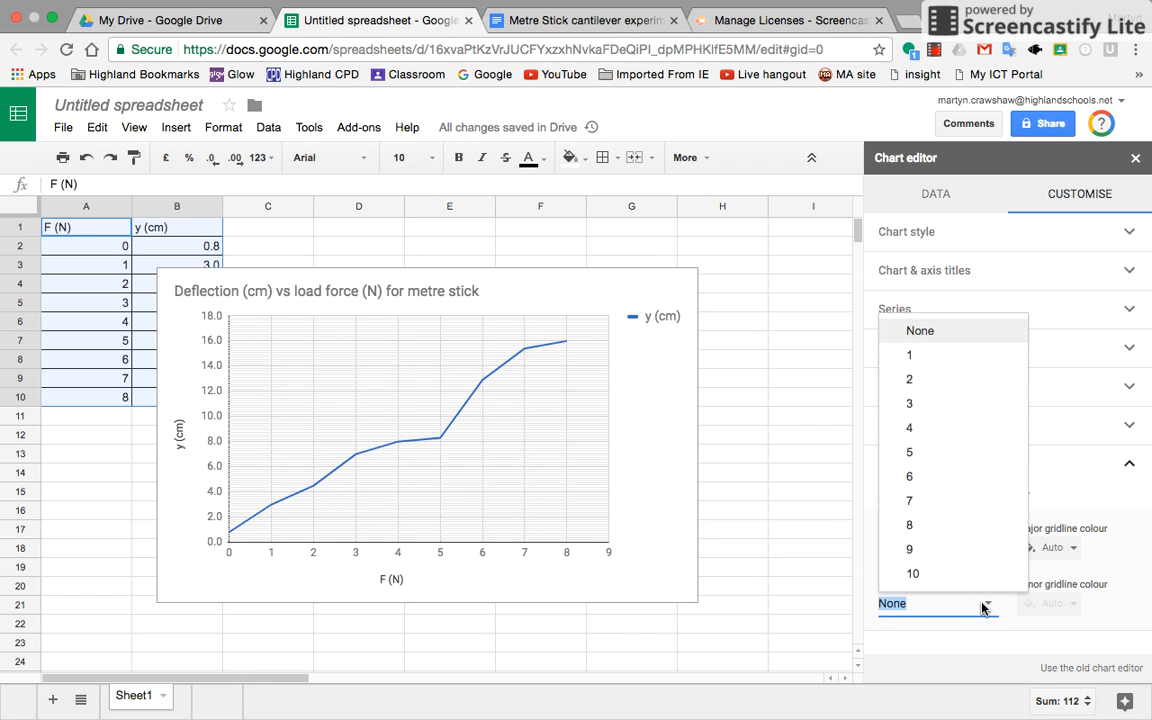
click(975, 574)
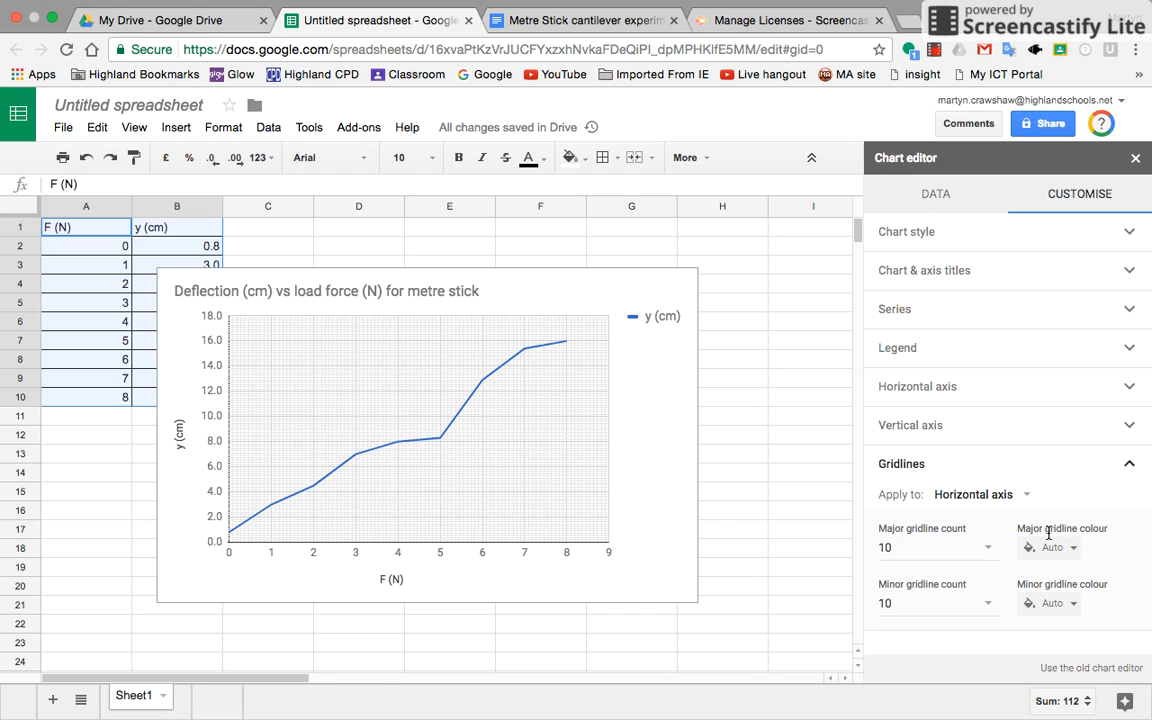
click(1135, 157)
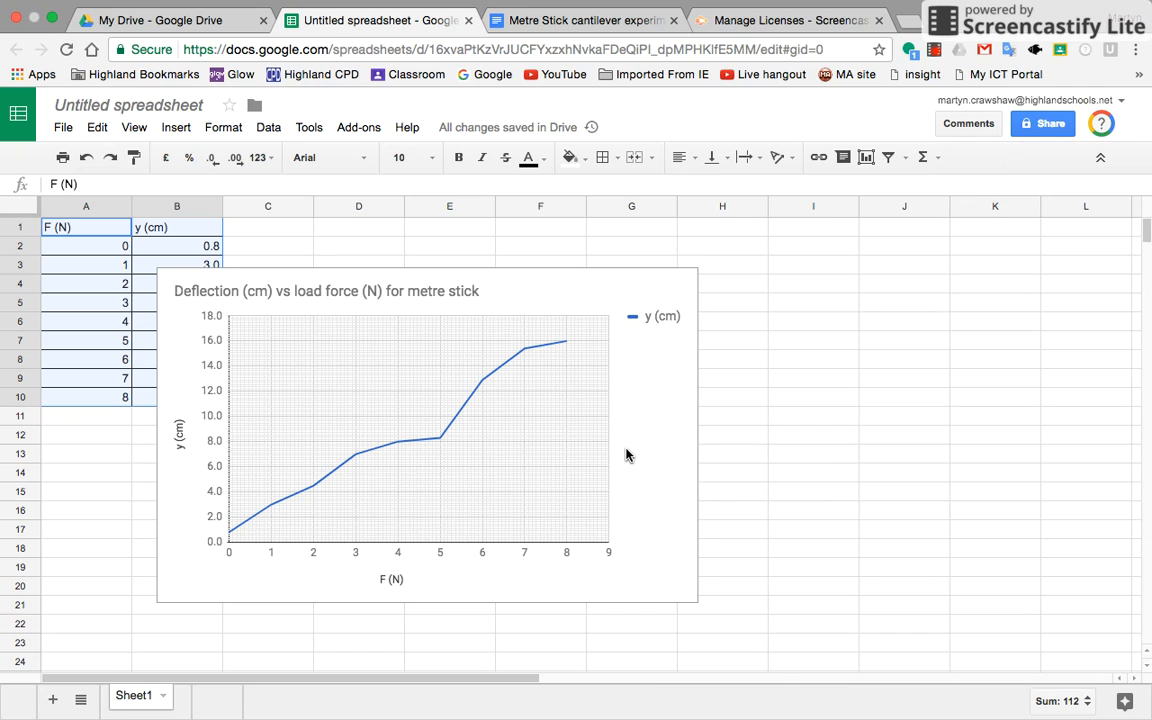
Step: Copy the deflection versus load force chart from the spreadsheet
click(564, 279)
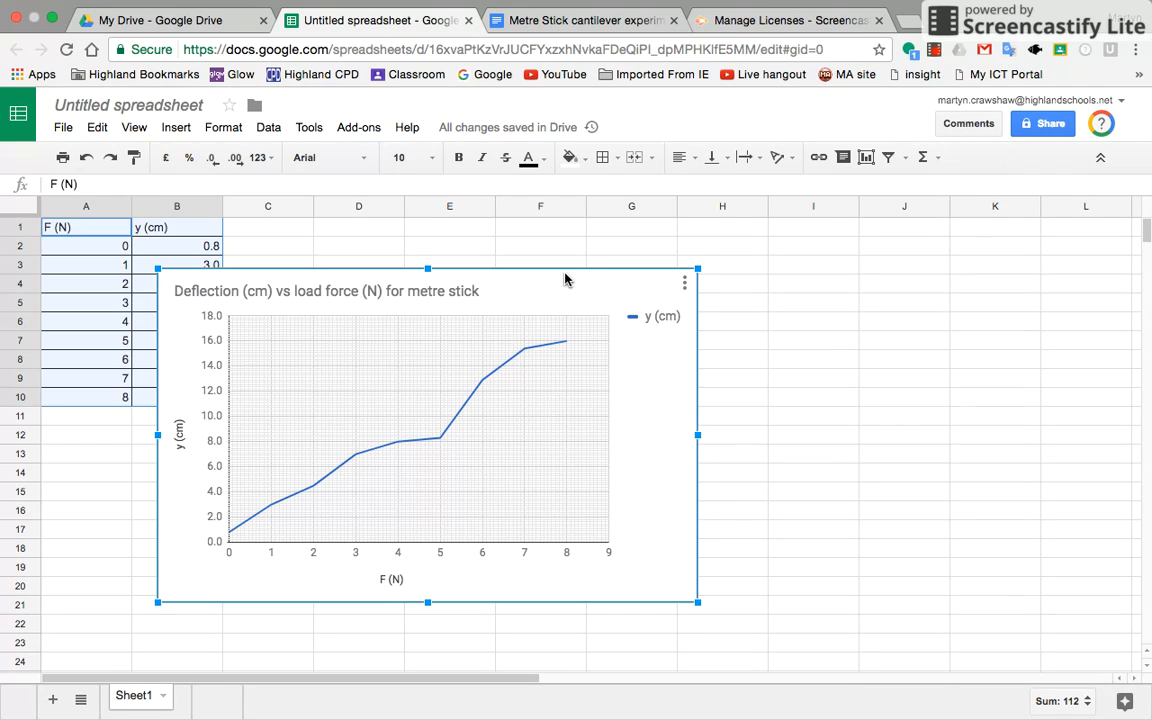
click(687, 281)
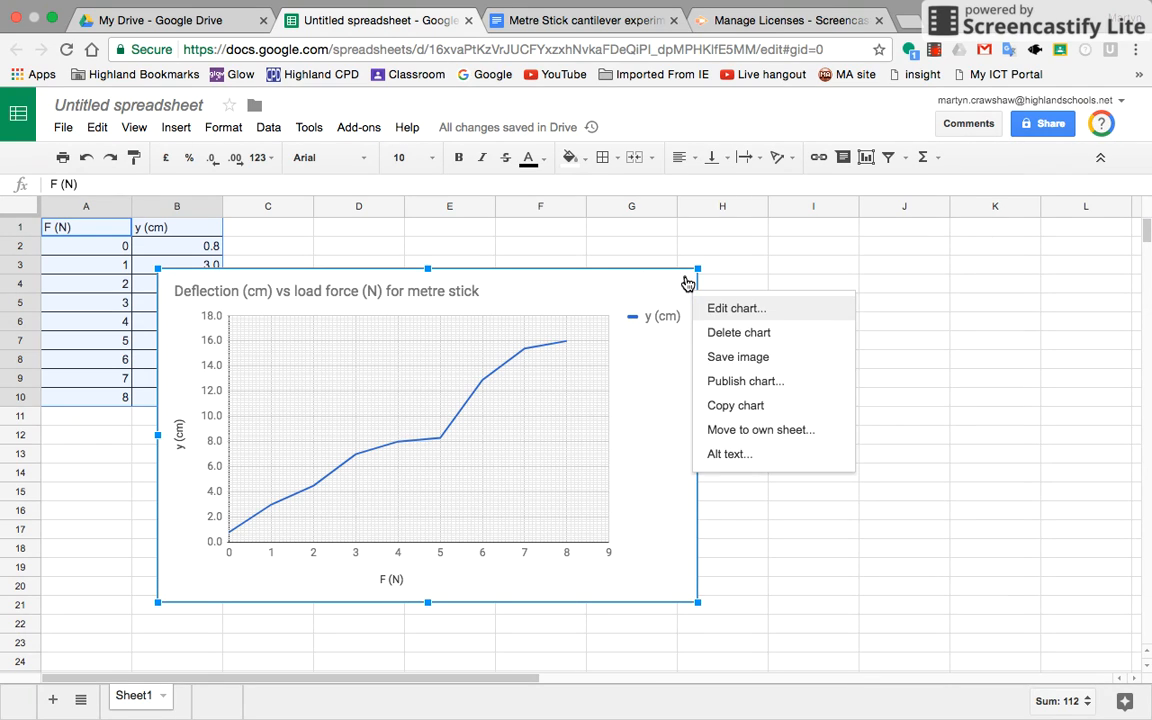
click(754, 409)
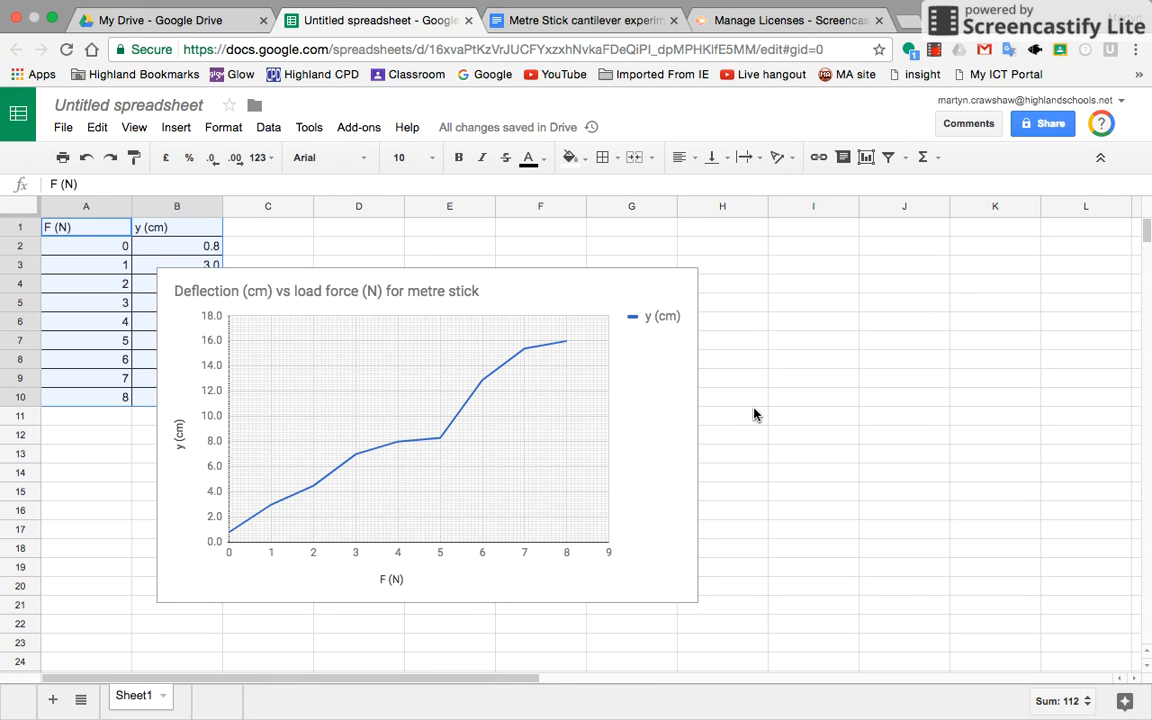
Step: Switch to the Metre Stick cantilever experiment document and paste the chart below the sentence about varying masses, linked to the spreadsheet
click(561, 22)
scroll(707, 618, down, 1)
click(697, 600)
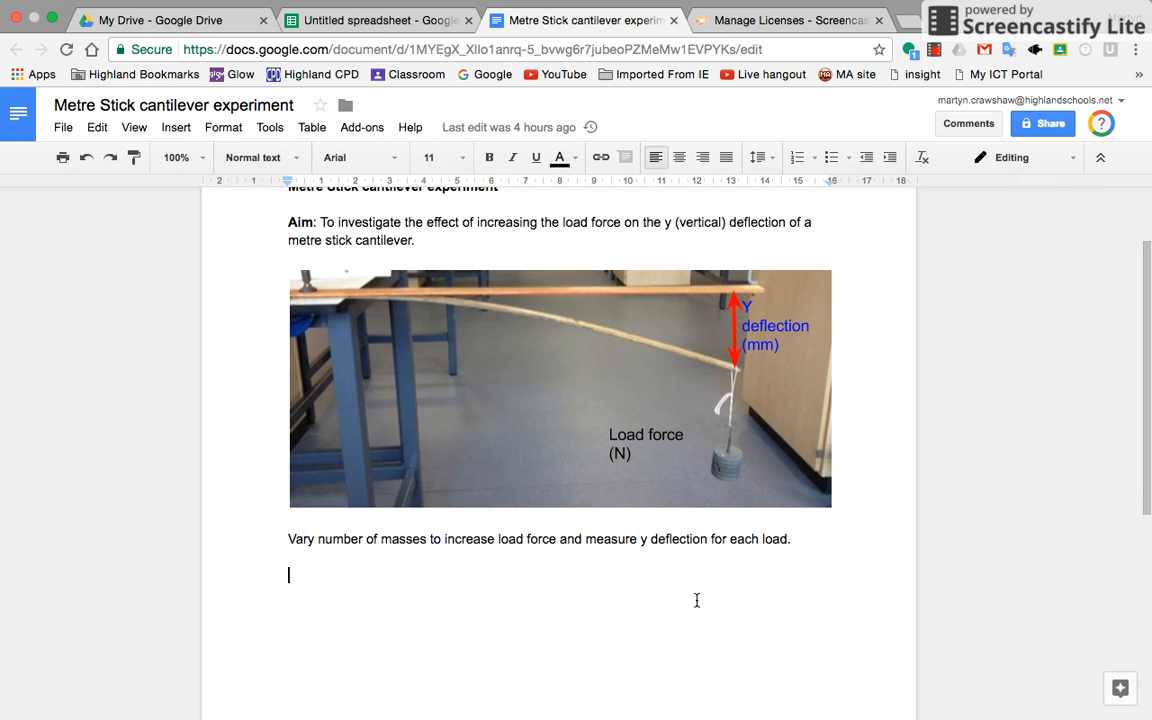
click(97, 129)
click(125, 267)
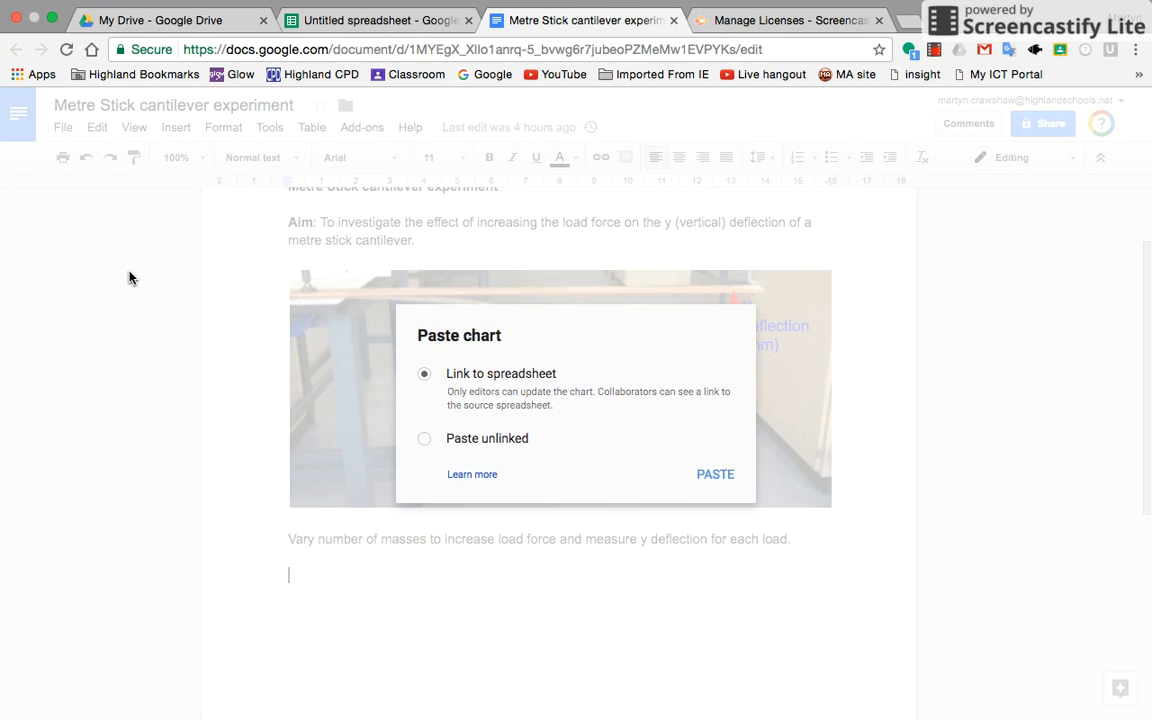
click(716, 475)
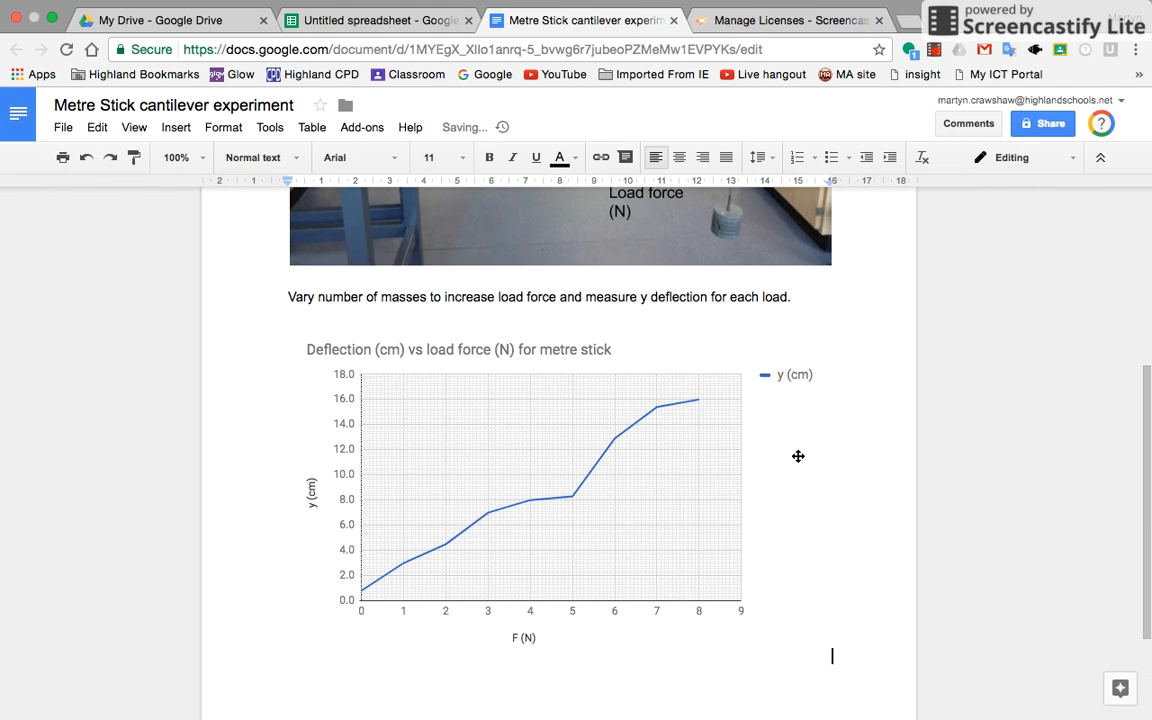
scroll(798, 456, down, 1)
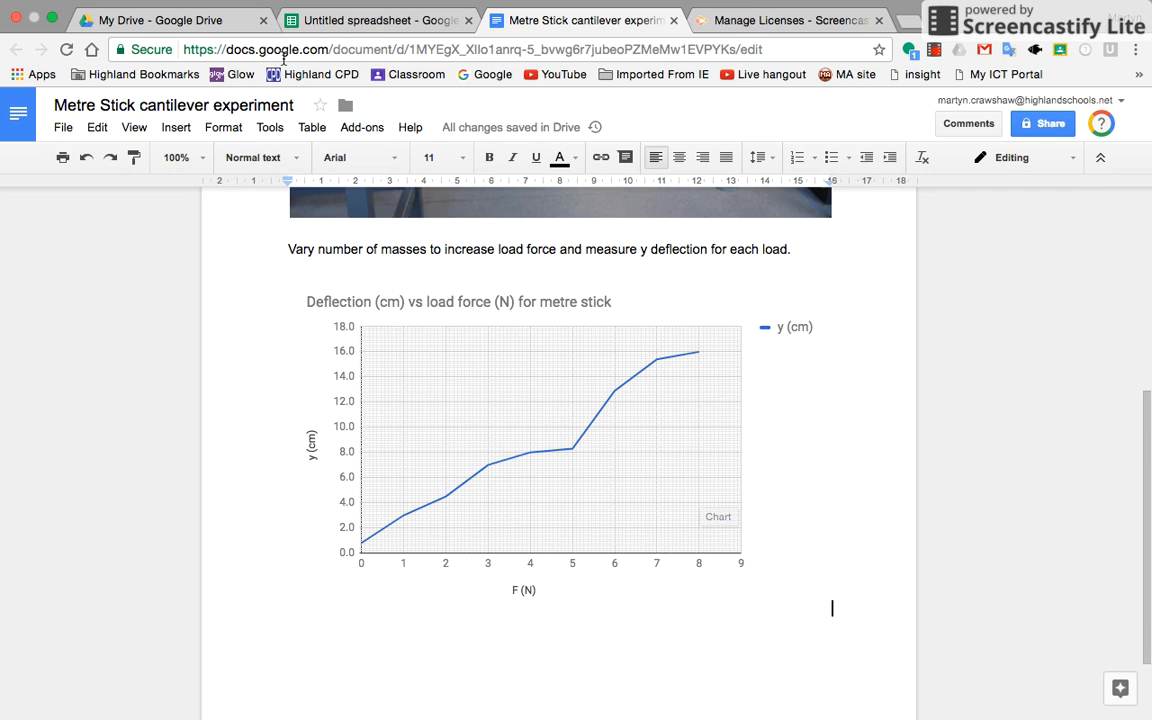
Step: Return to the spreadsheet and move the chart clear of the data in columns A and B
click(400, 20)
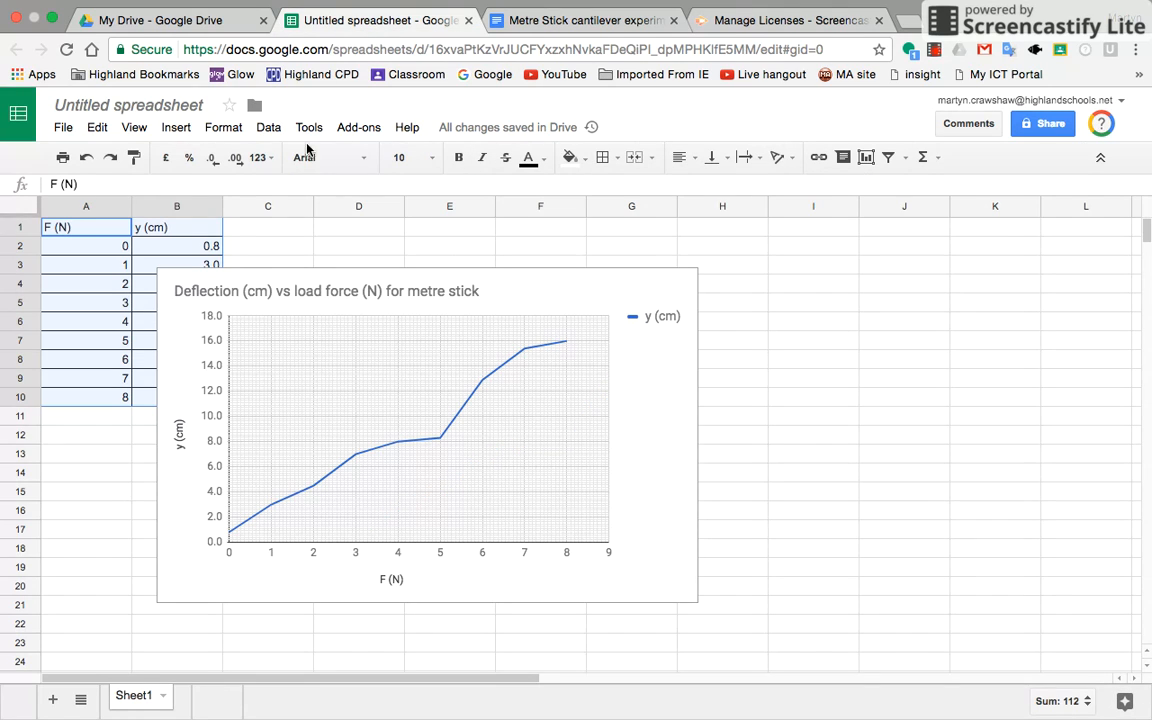
click(436, 271)
drag(455, 271, 641, 256)
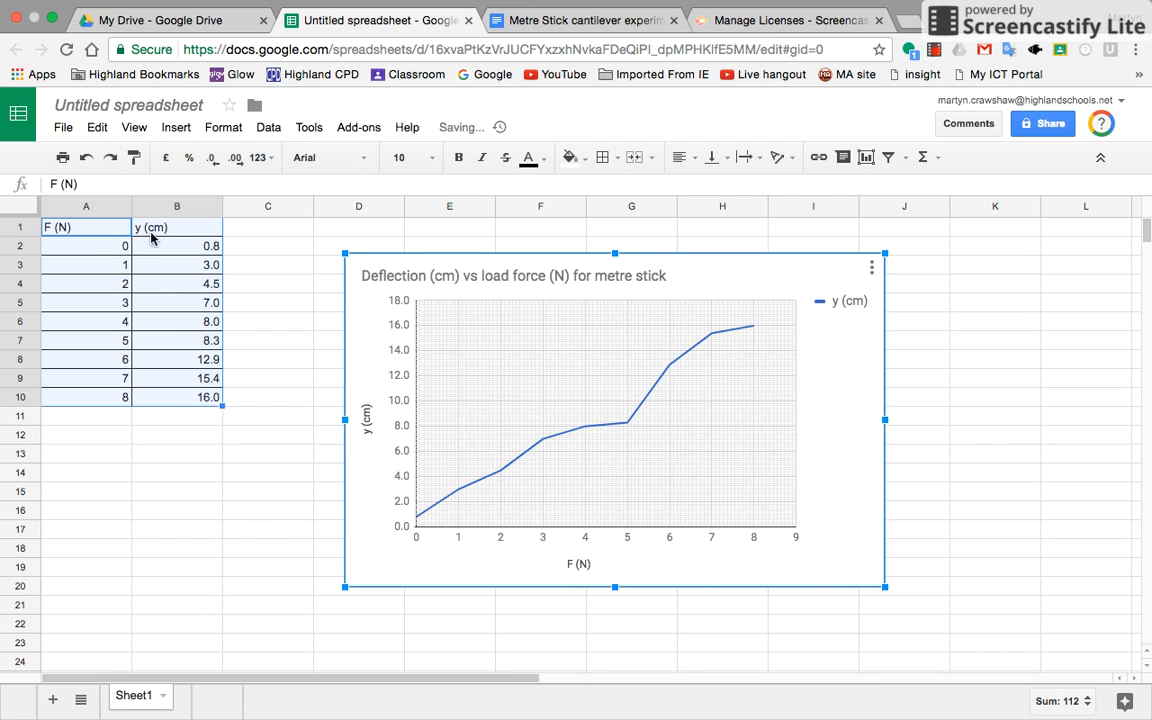
Step: Copy the force and deflection data table in cells A1:B10, including its headings
click(95, 231)
drag(95, 231, 180, 401)
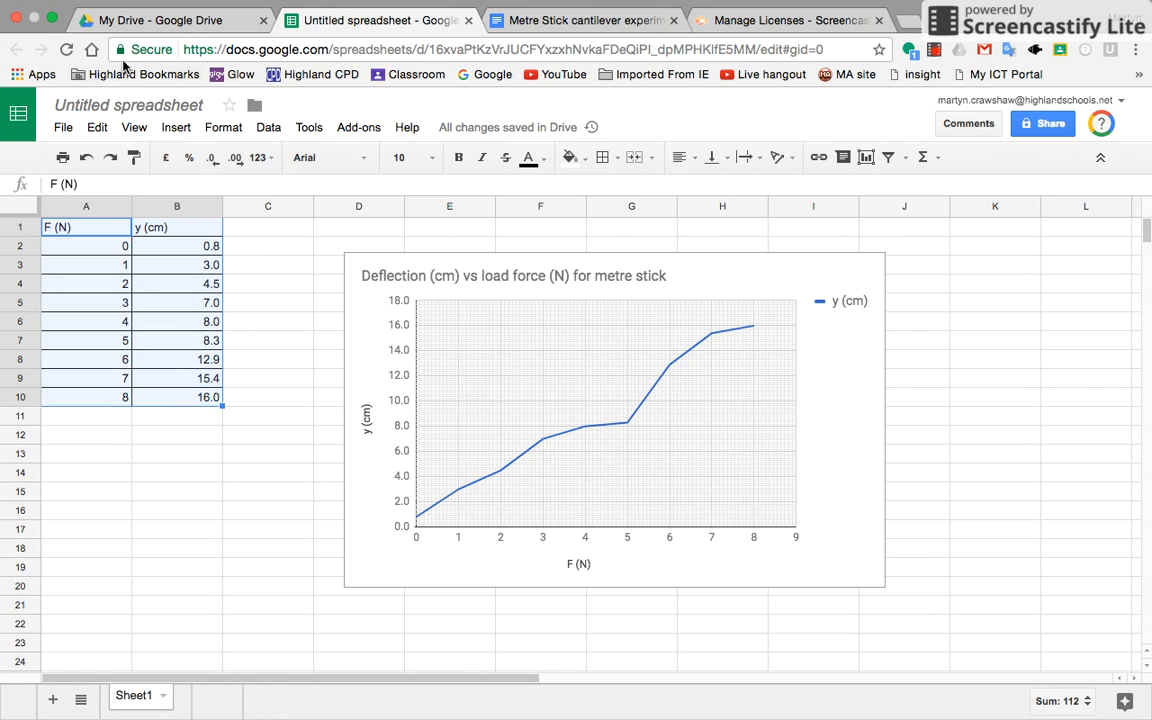
click(97, 128)
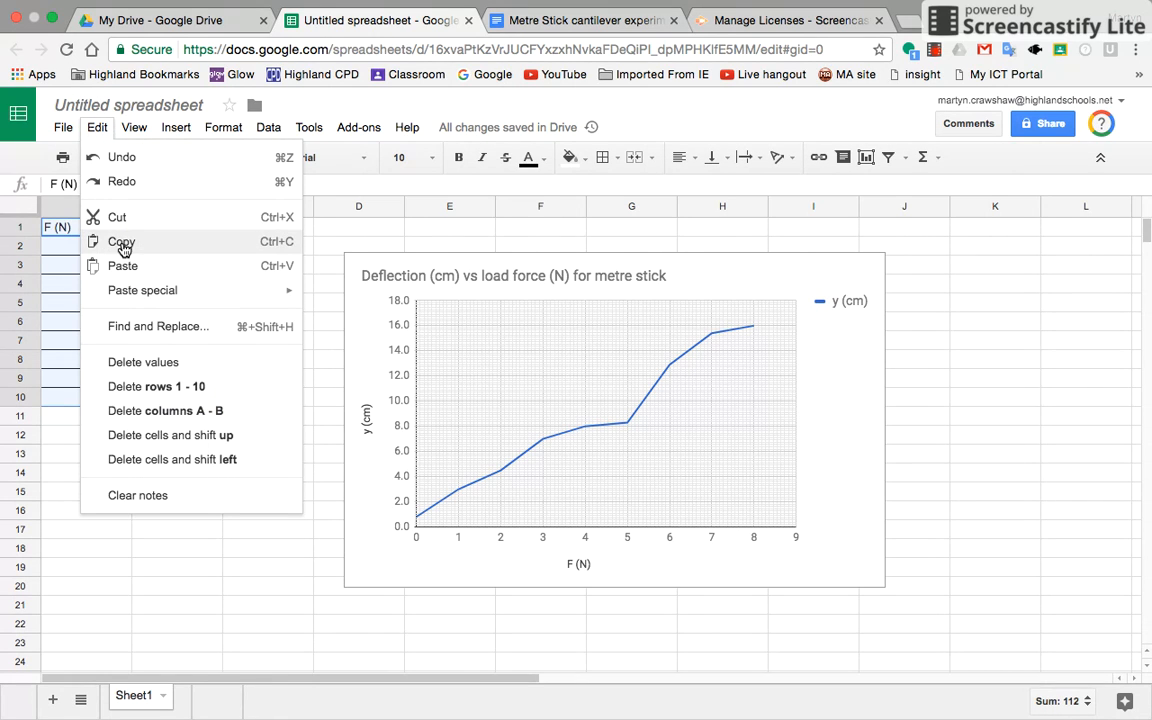
click(157, 240)
Step: In the experiment document, add a new line after the sentence about varying masses and paste the data table there, linked to the spreadsheet
click(545, 24)
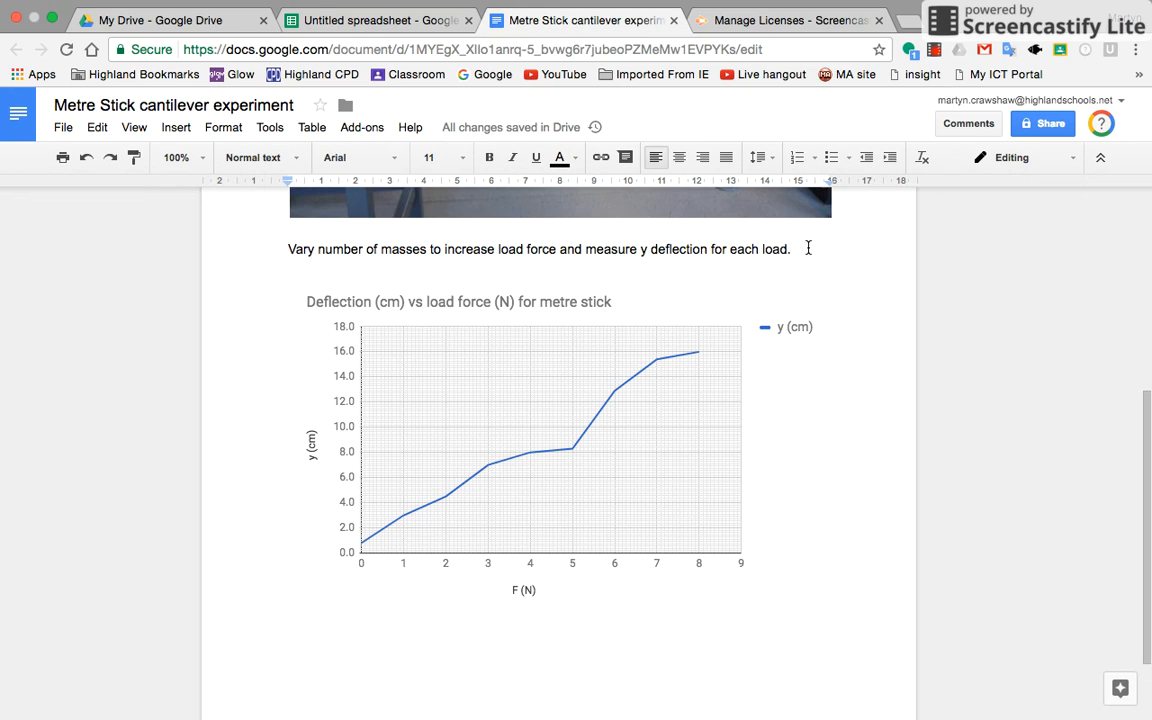
key(Return)
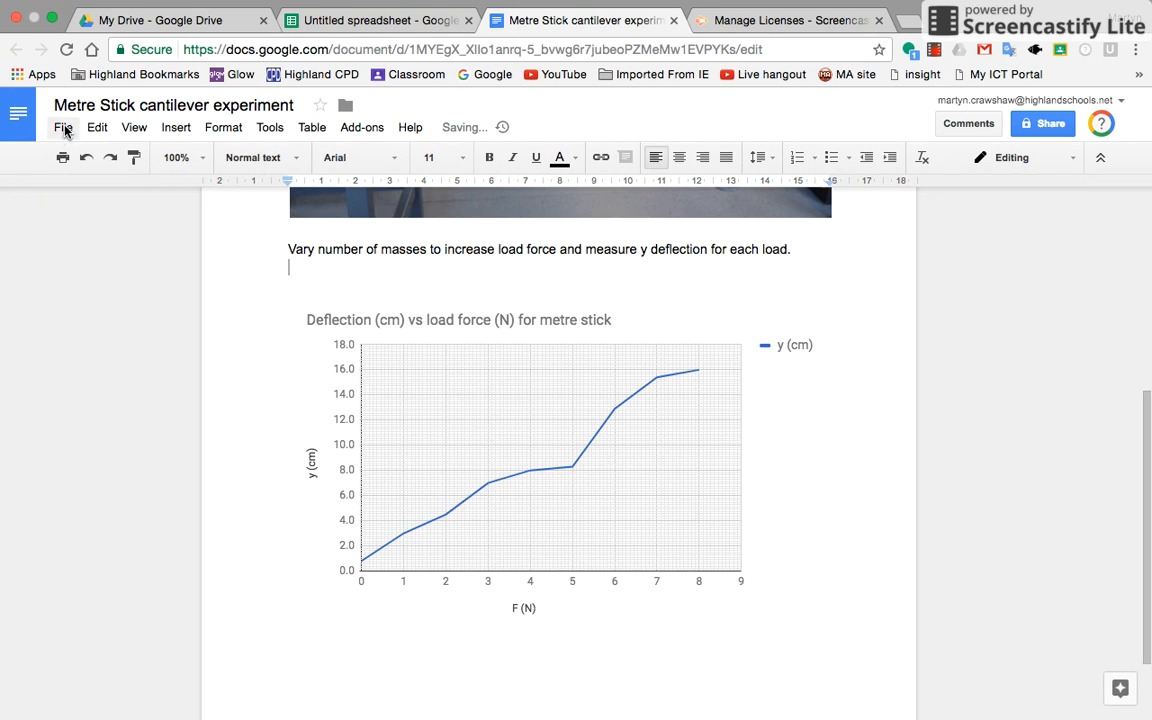
click(95, 127)
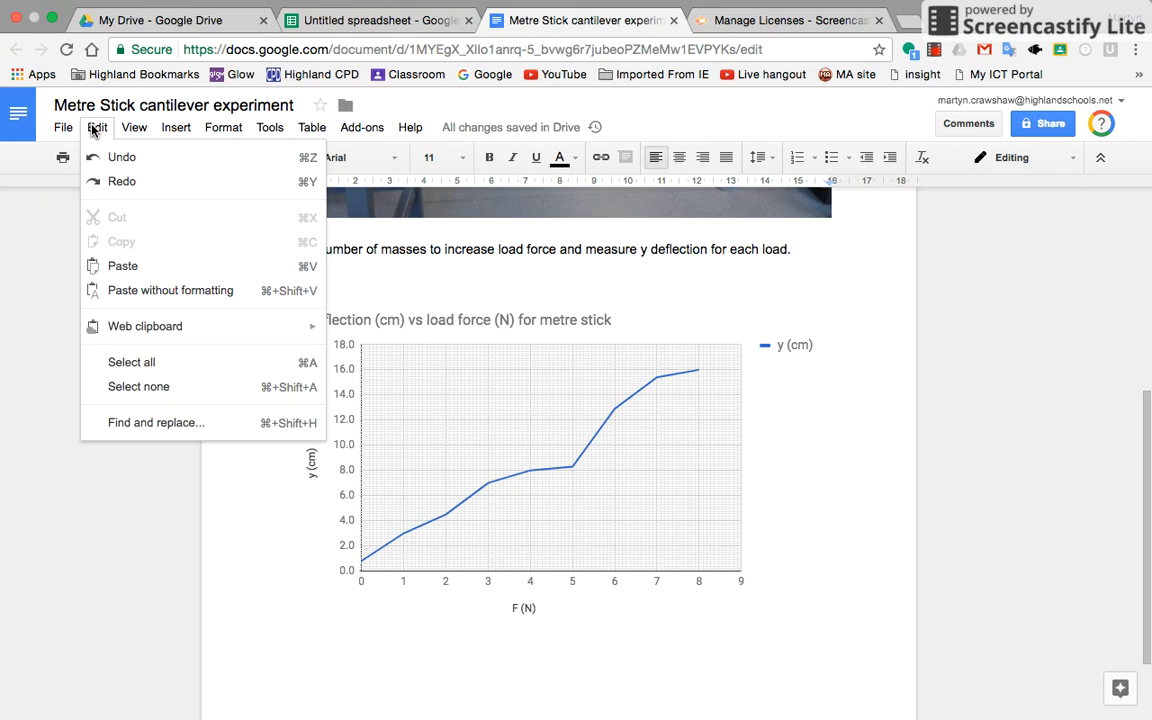
click(122, 265)
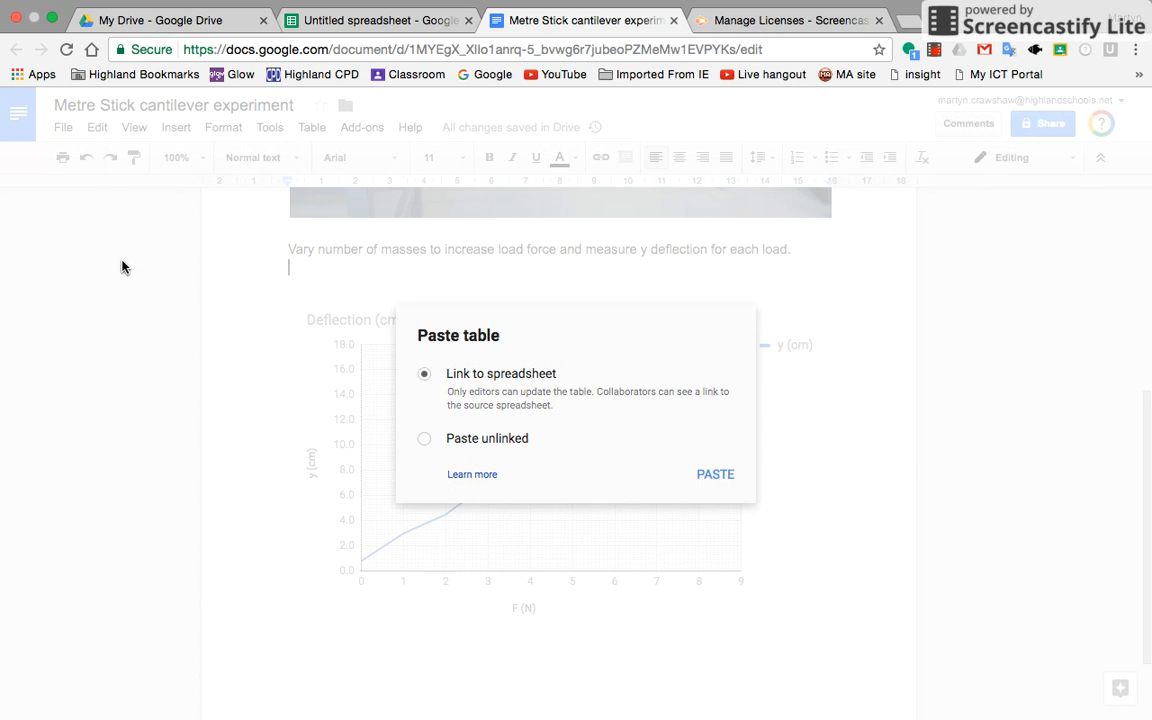
click(715, 474)
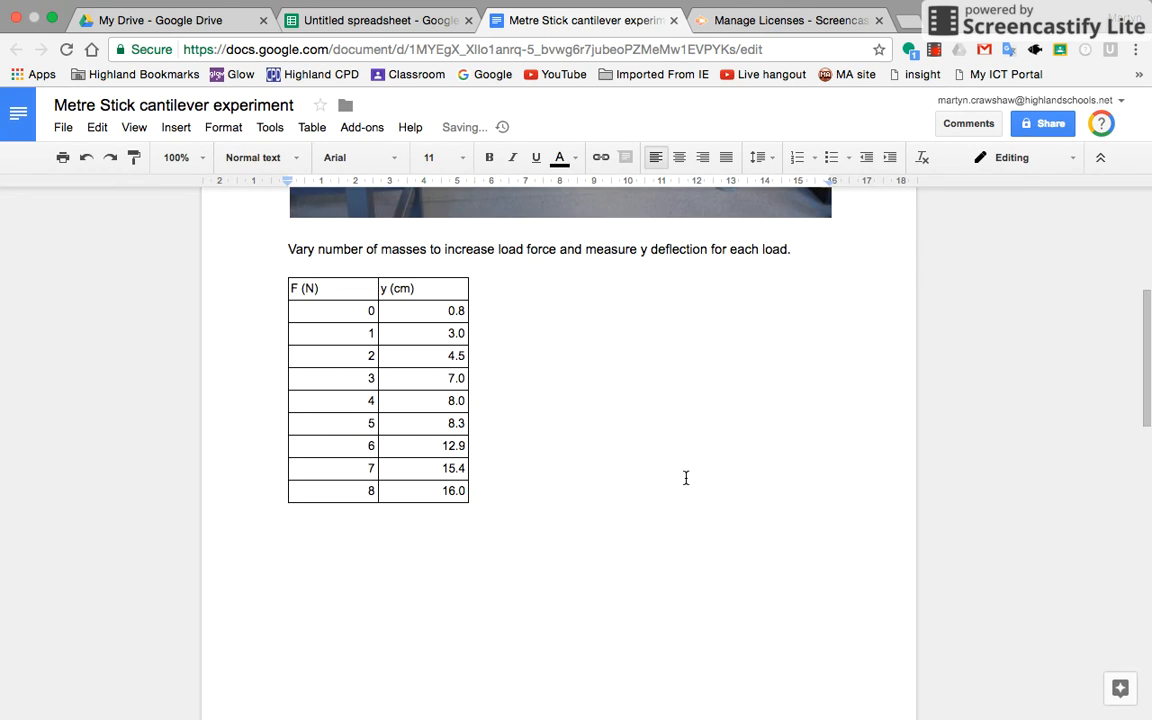
scroll(592, 596, down, 10)
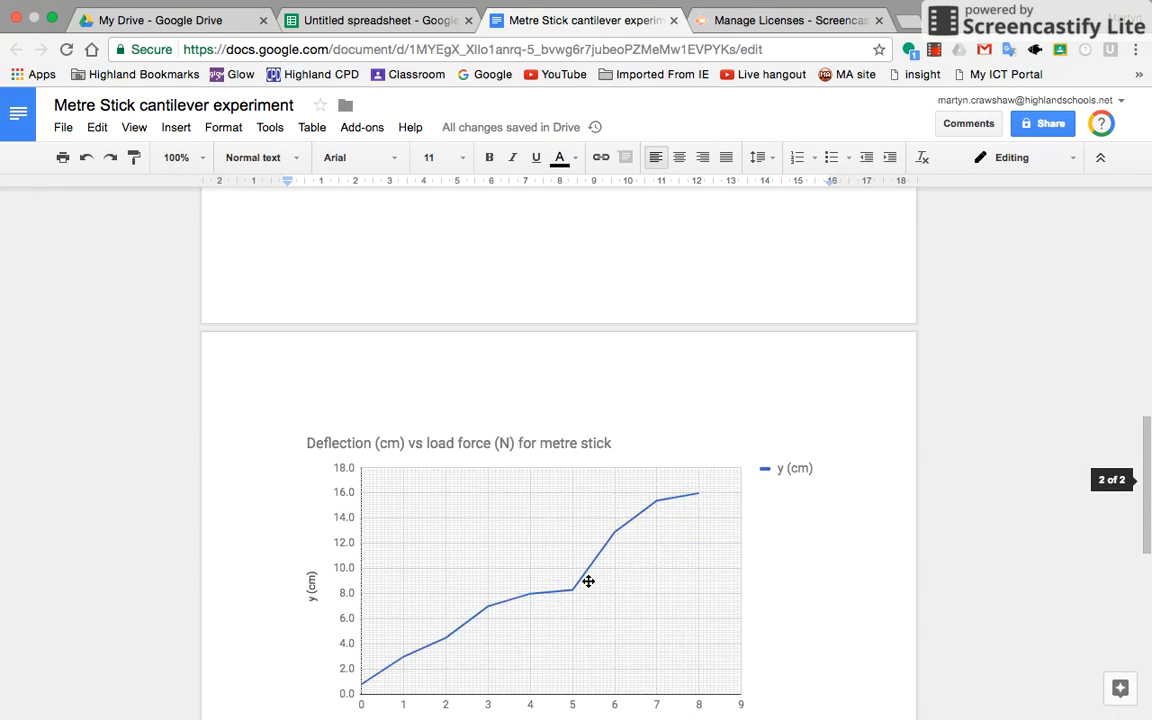
scroll(588, 580, down, 1)
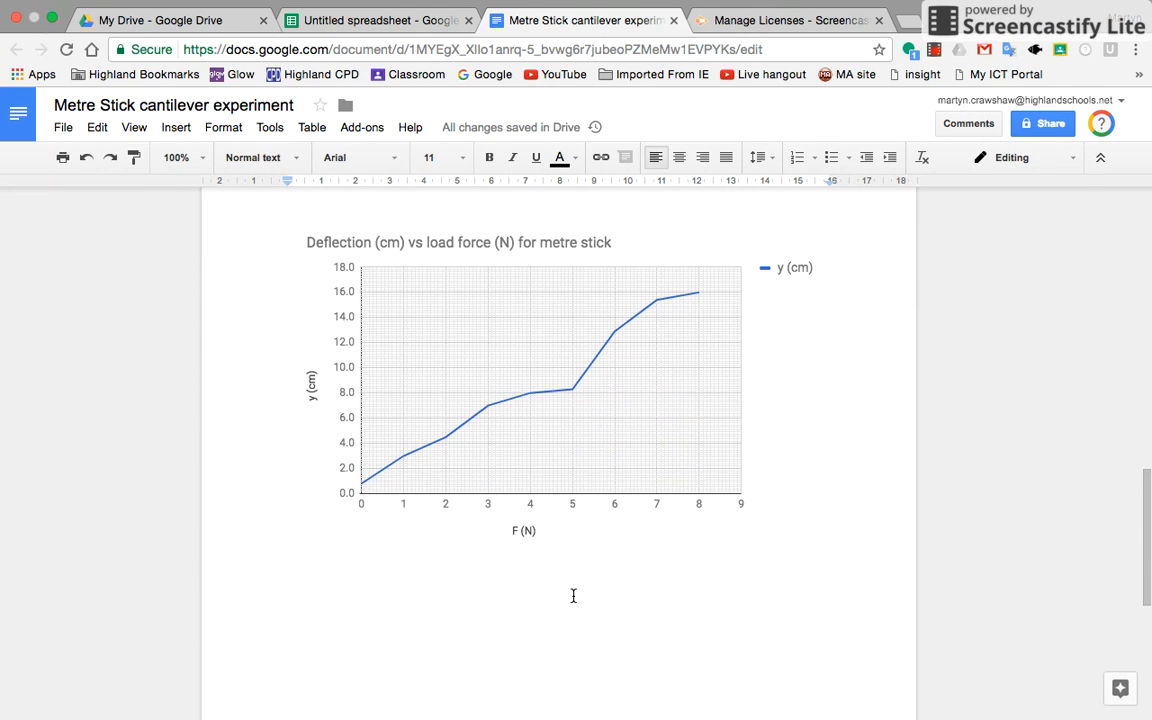